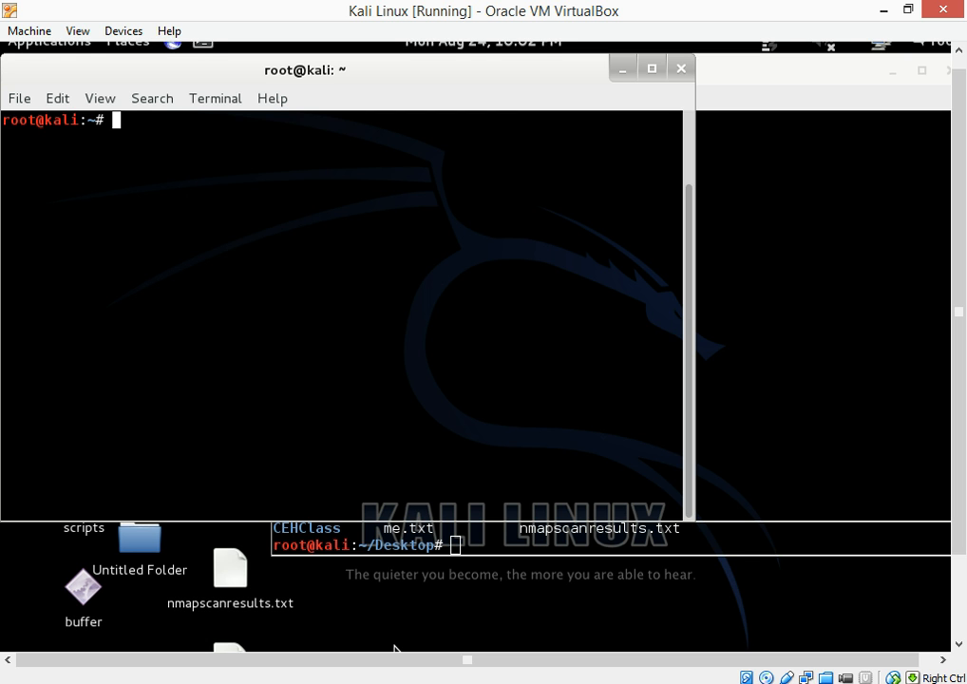
- Clear the terminal and start a netcat listener on port 5560 with nc -n -v -l -p 5560
text(clear)
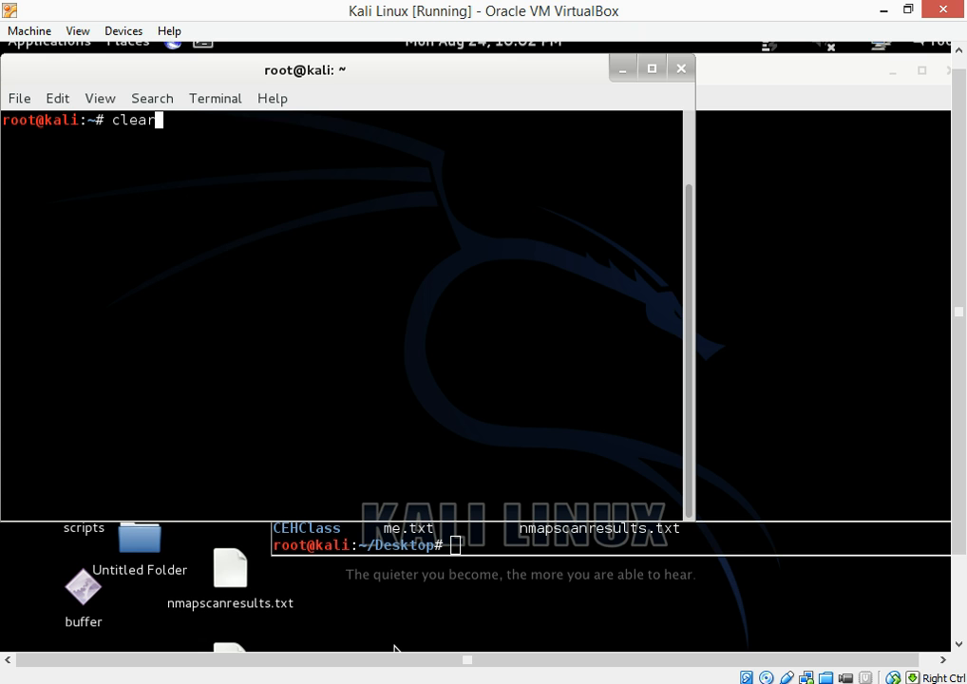
key(Return)
key(Up)
key(Up)
key(Return)
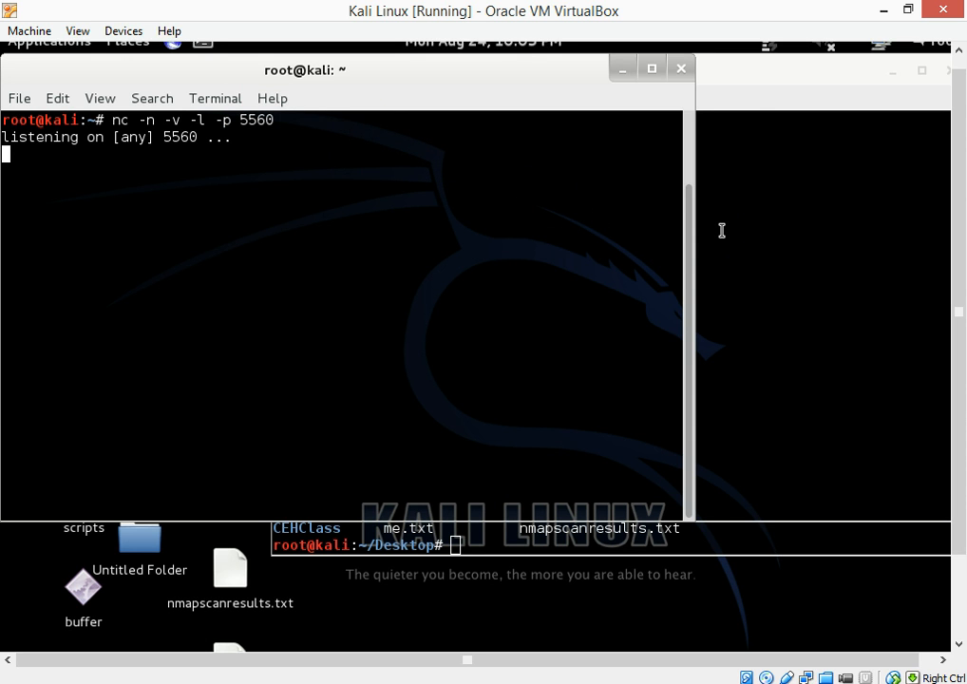
- Connect to the listener from the second terminal with nc -n 172.24.17.42 5560
click(722, 230)
key(Up)
key(Up)
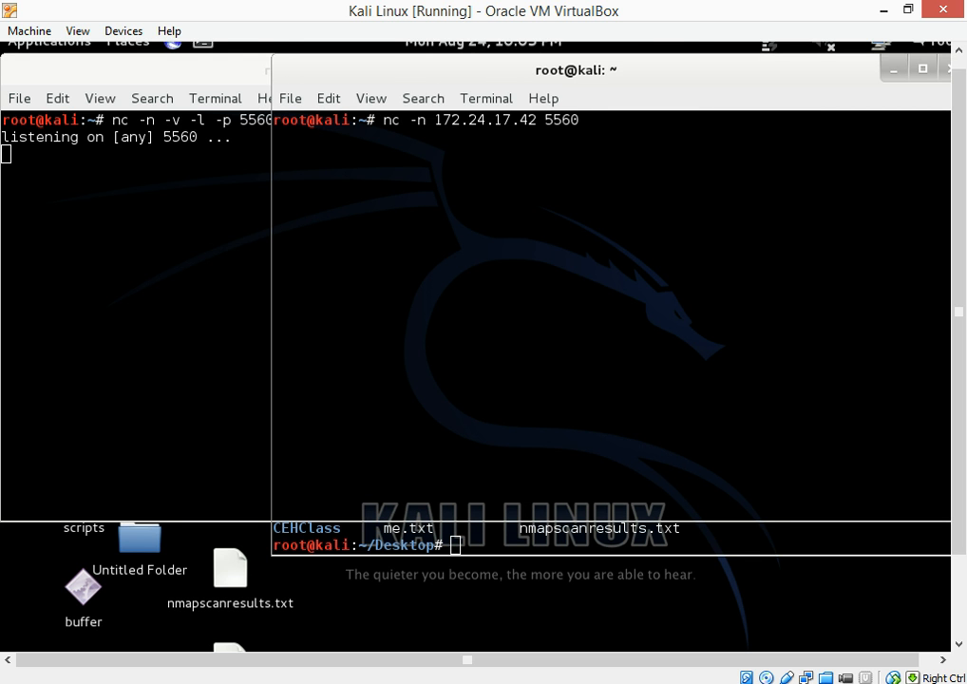
key(Return)
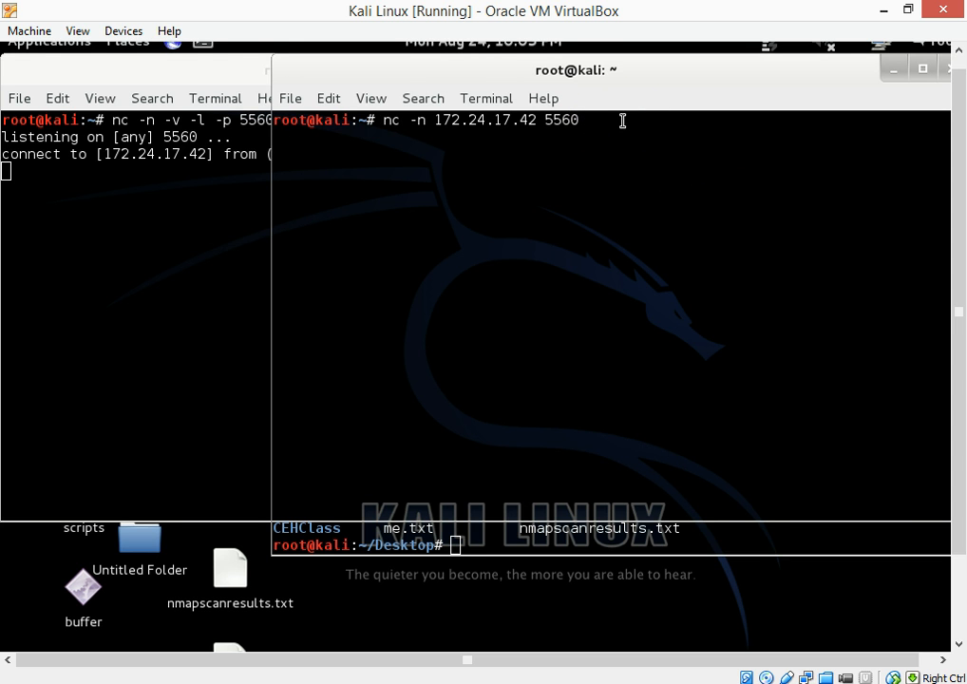
- Send "hello world" from the netcat client terminal and reply "hey how are you" from the listener terminal
text(hello world)
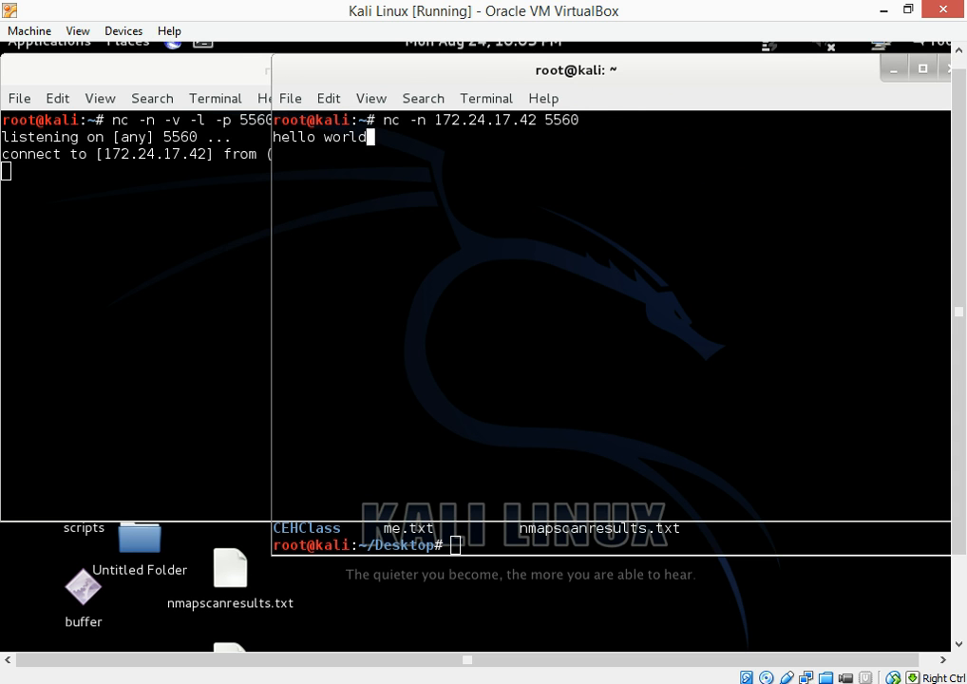
key(Return)
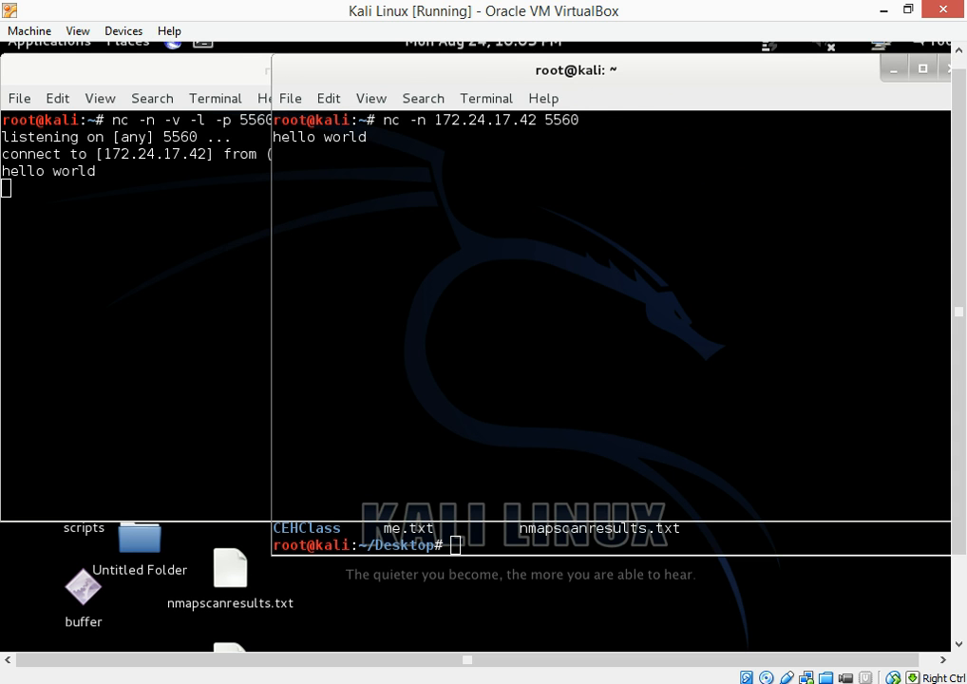
click(169, 192)
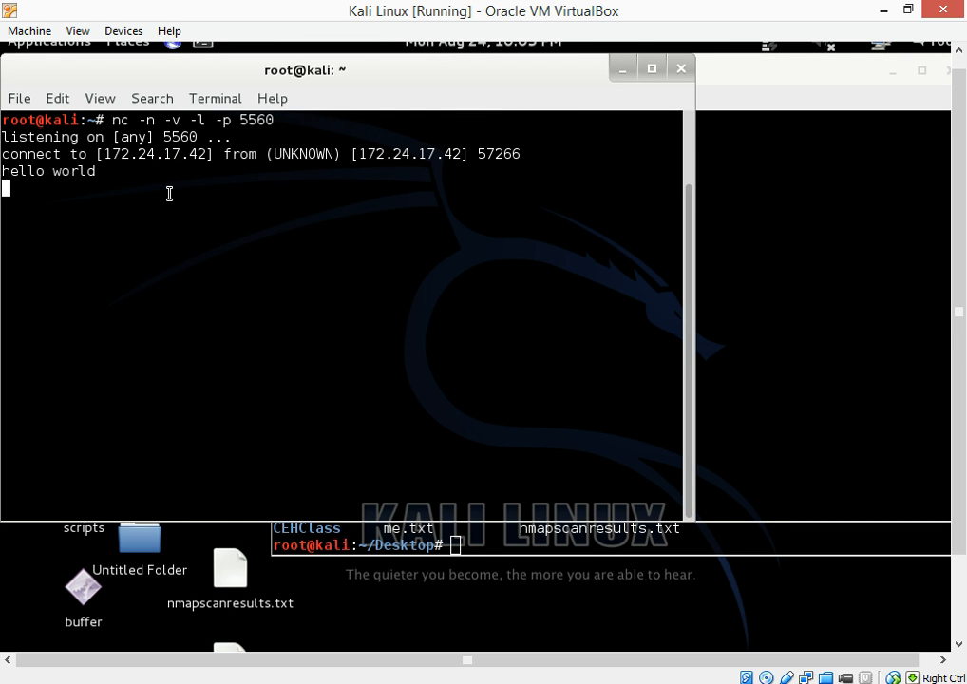
text(hey how are you)
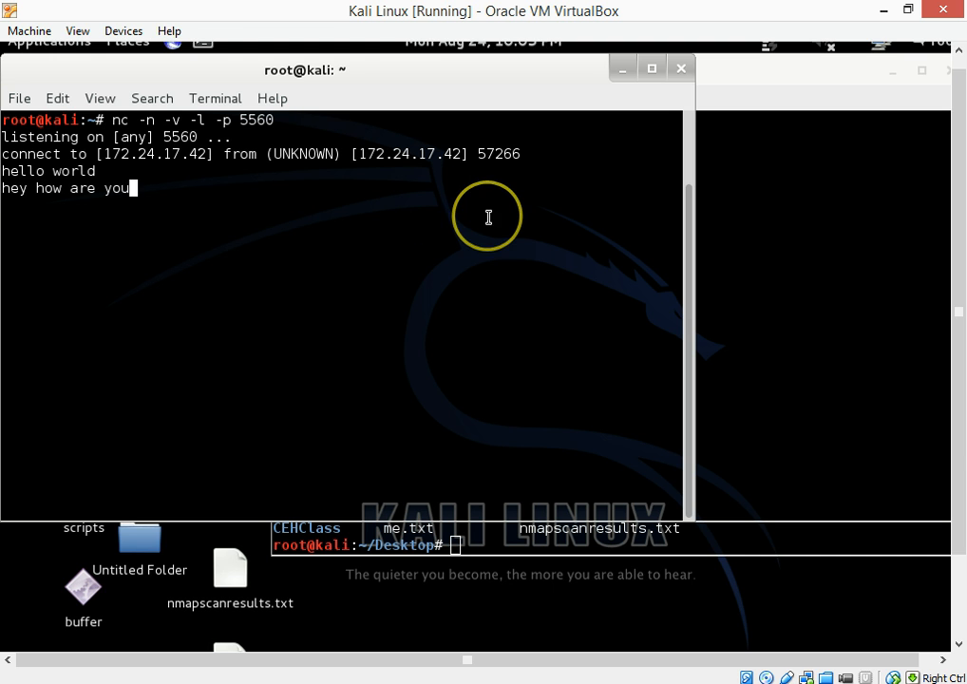
key(Return)
- Send "assasdsasasdasdasasd" from the client terminal and "sdfsdfsdfsdfs" back from the listener terminal
click(755, 226)
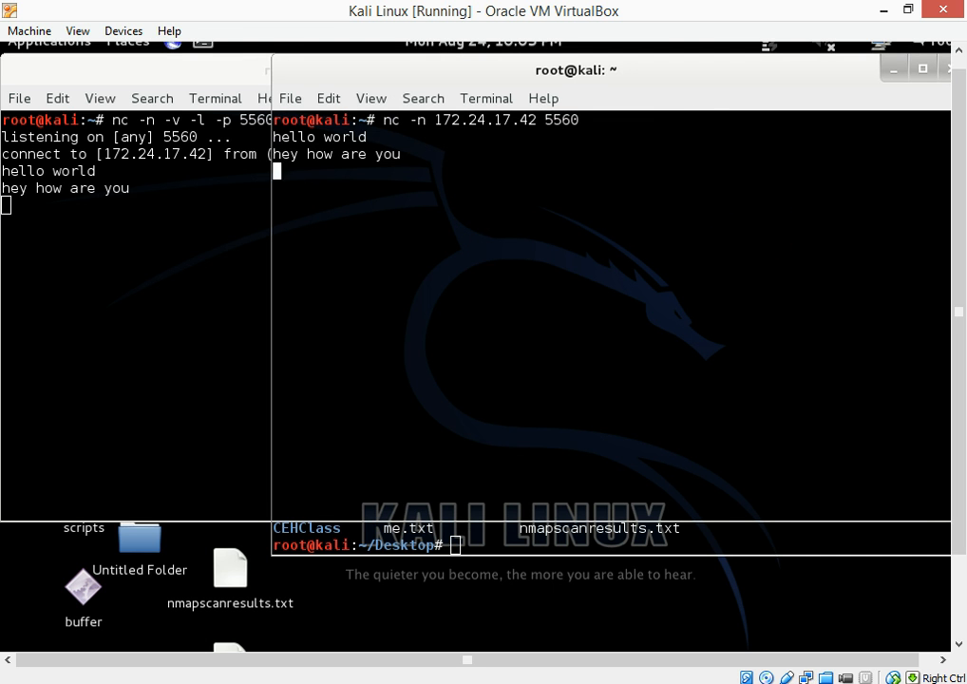
text(assasdsasasdasdasasd)
key(Return)
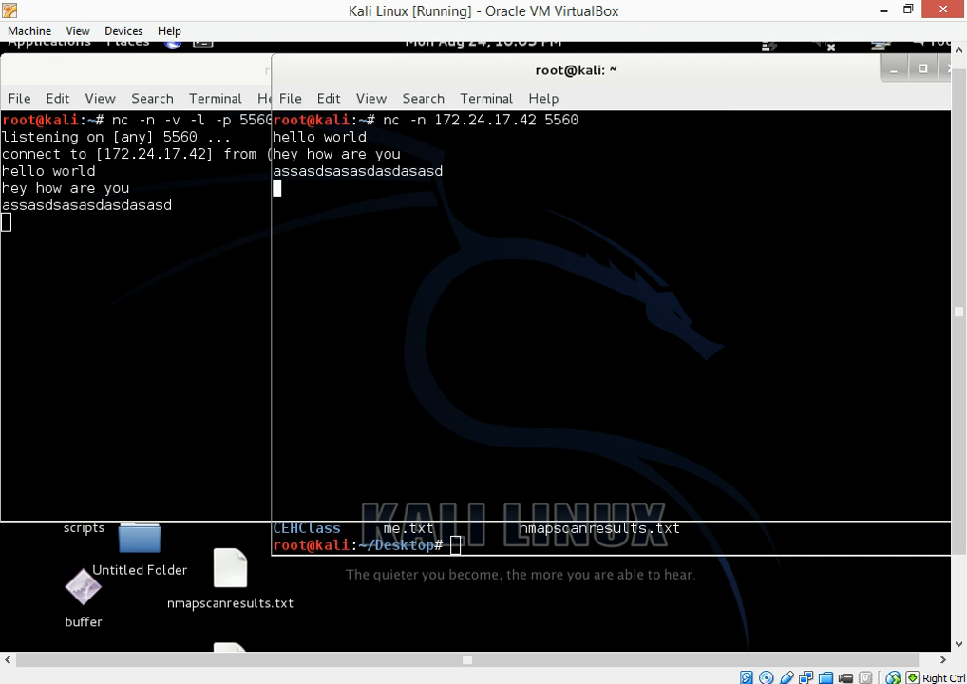
click(216, 336)
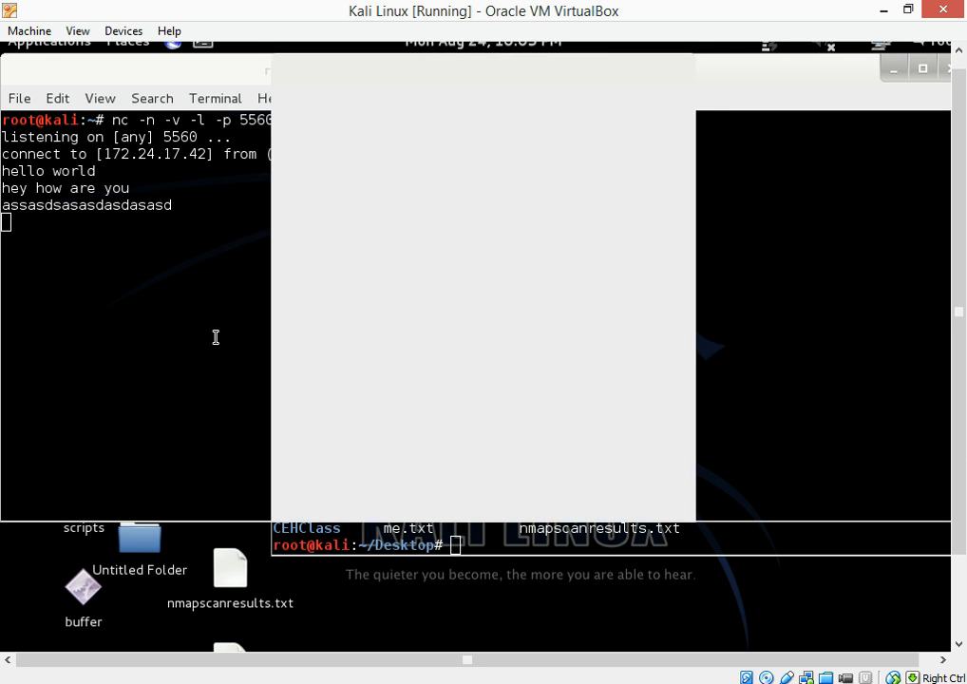
text(sdfsdfsdfsdfs)
key(Return)
click(342, 331)
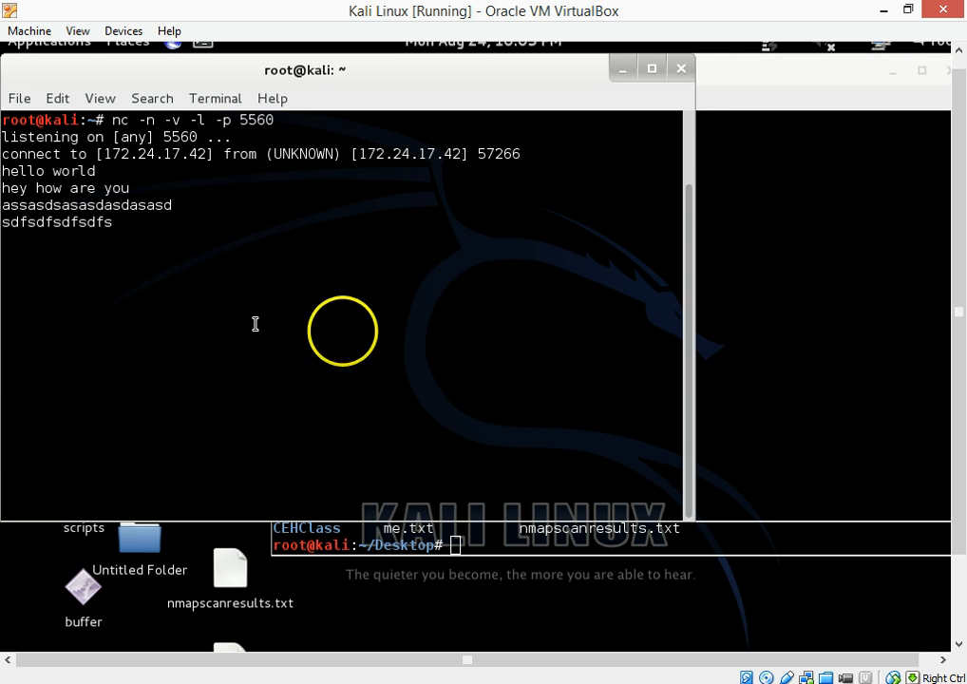
- Stop the netcat connection in the client terminal and open the manual page with man nc
click(724, 298)
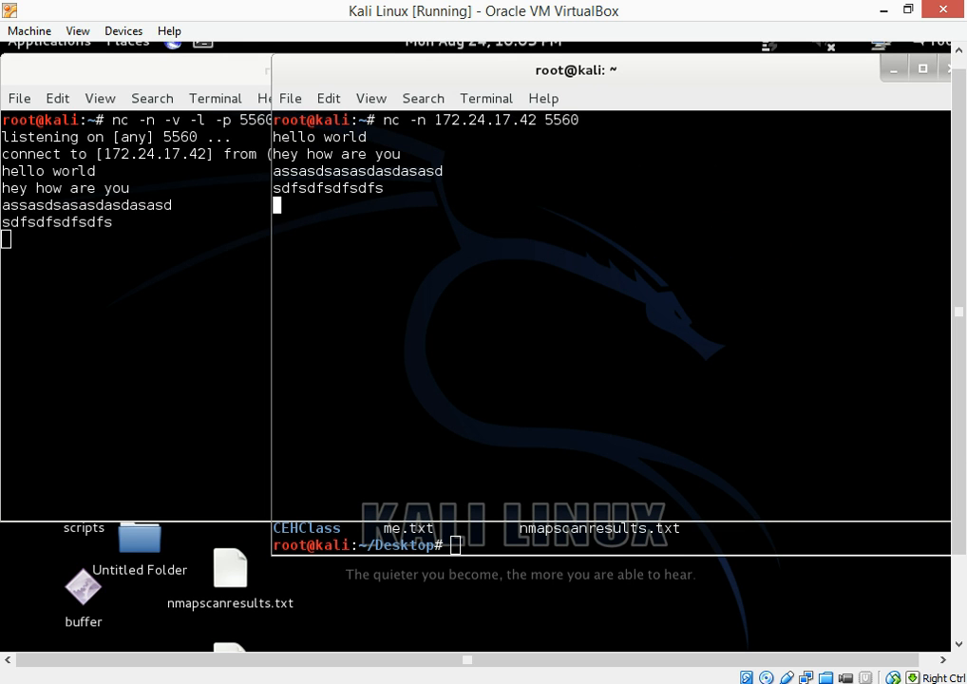
key(ctrl+c)
text(man)
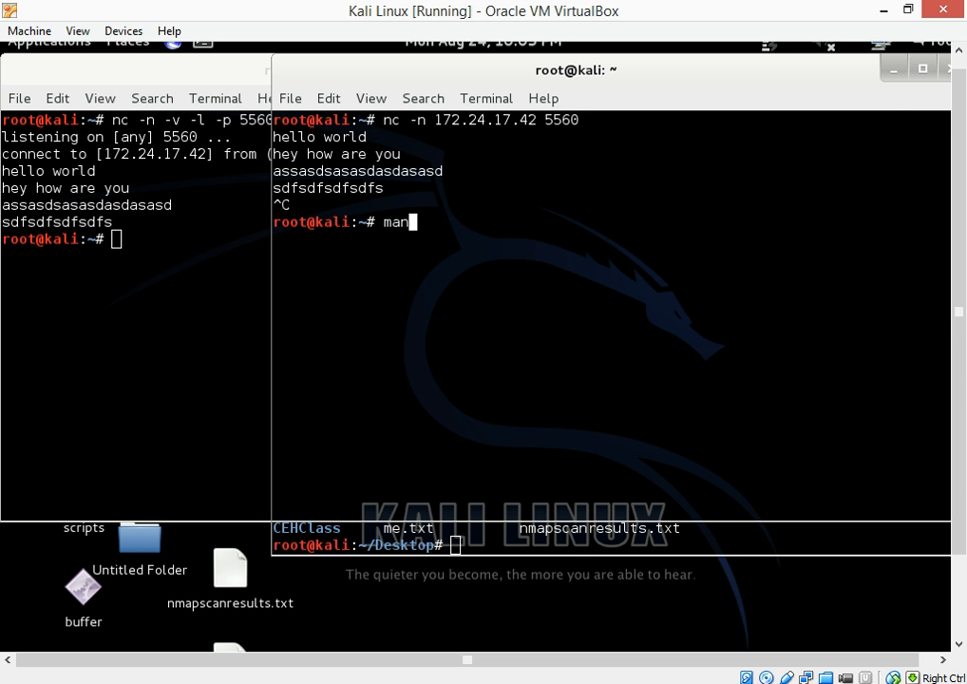
text( nc)
key(Return)
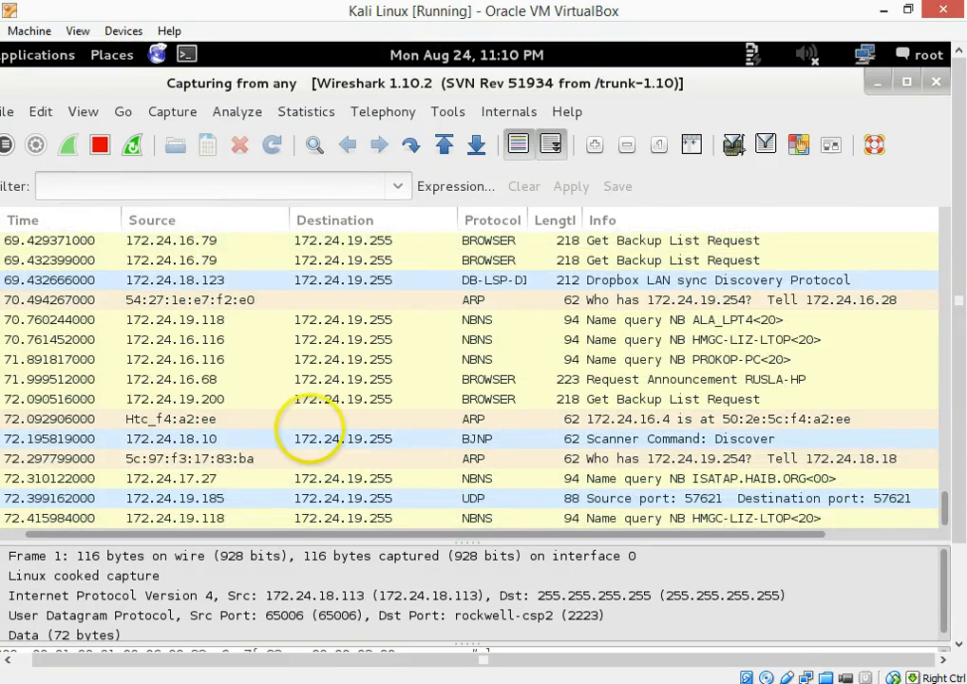
- In Wireshark, try filtering the live capture with ip.addr == 172.24.17.42 and clear the filter again
click(95, 186)
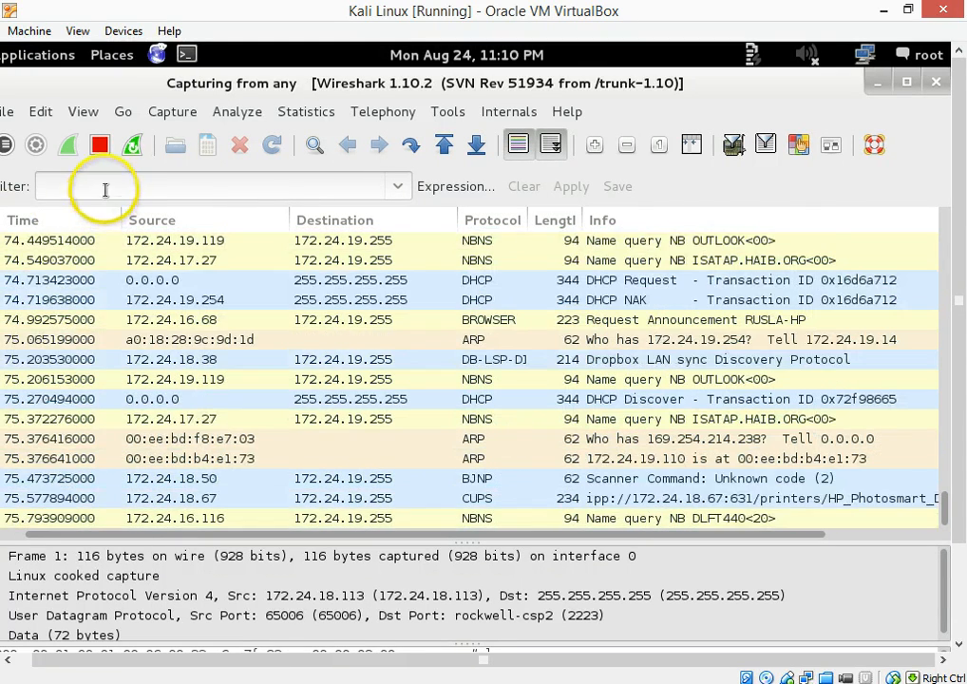
text(ip)
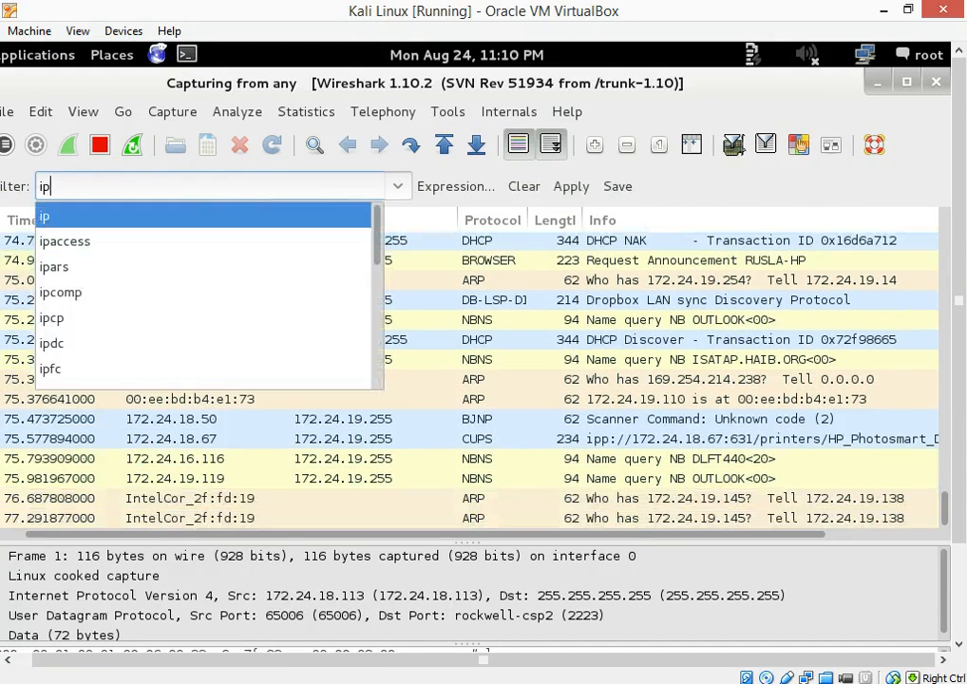
text(.addr )
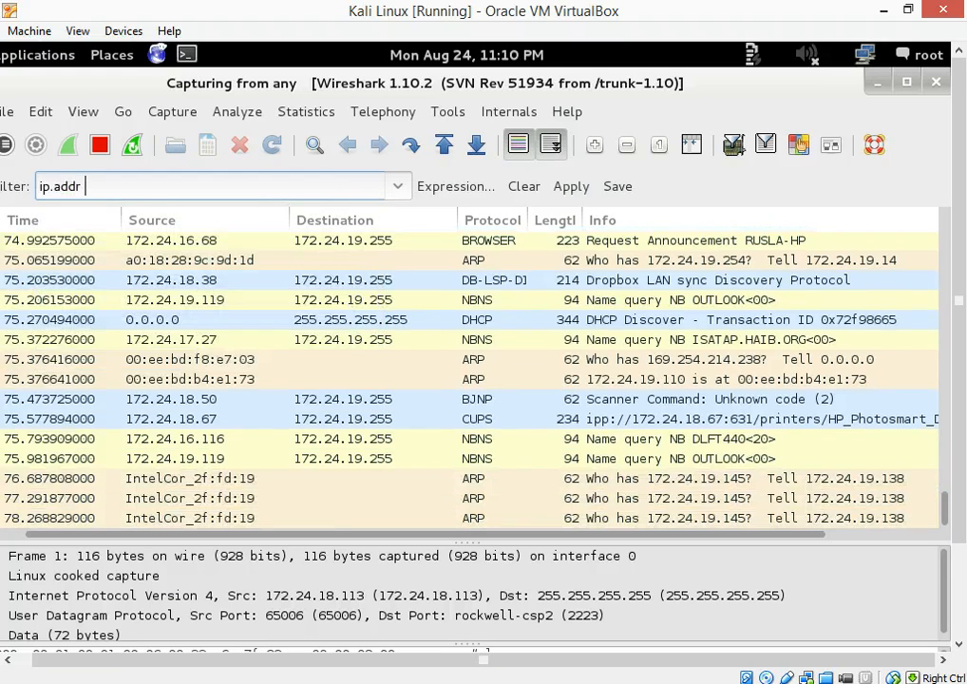
text(== 172.1)
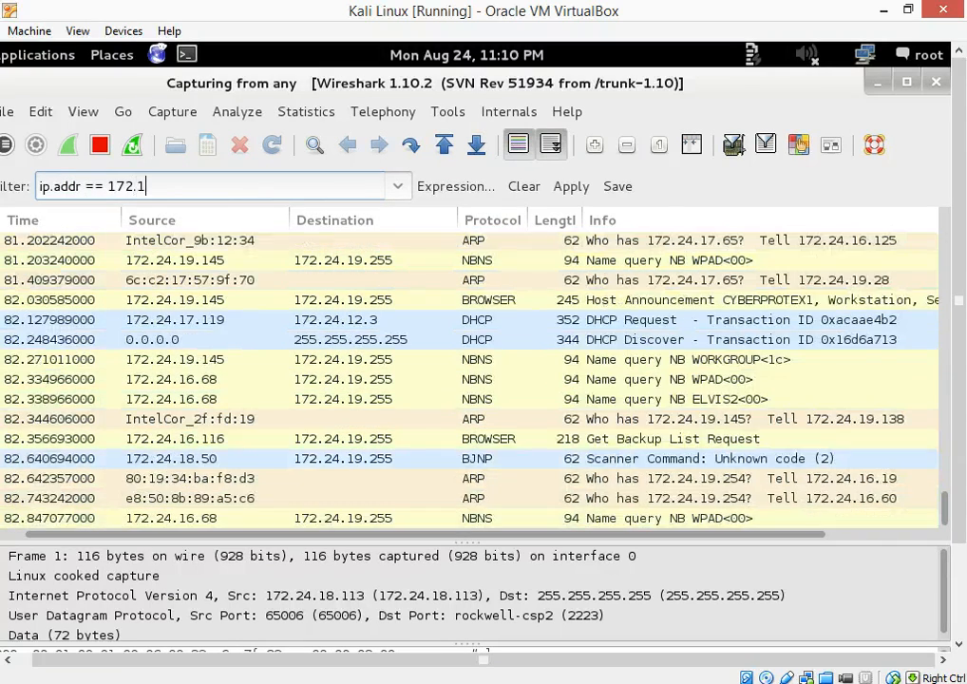
key(BackSpace)
text(24.17)
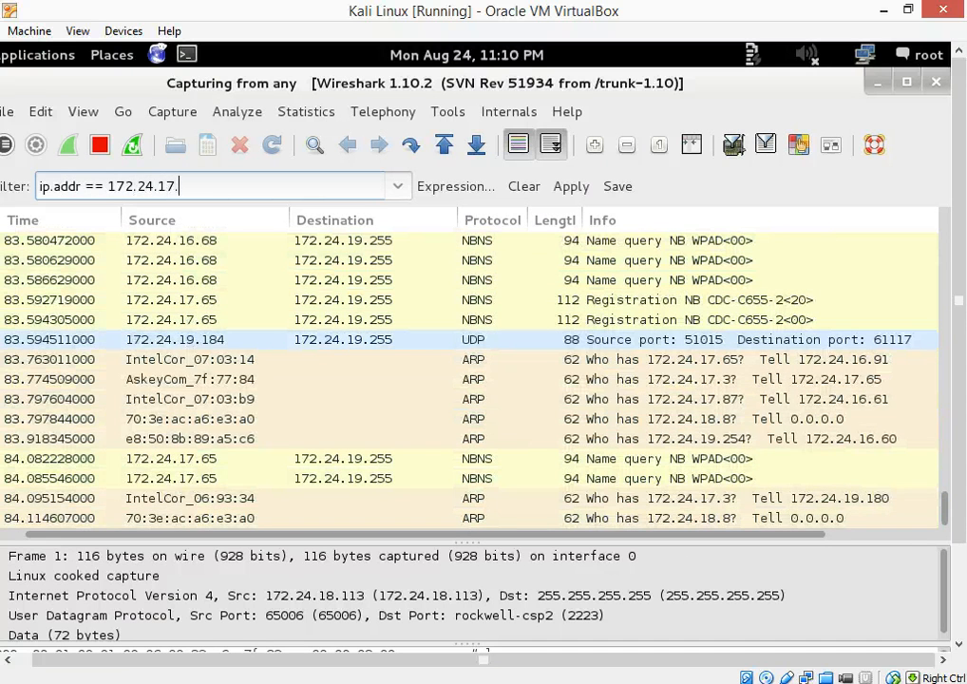
text(.42)
key(Return)
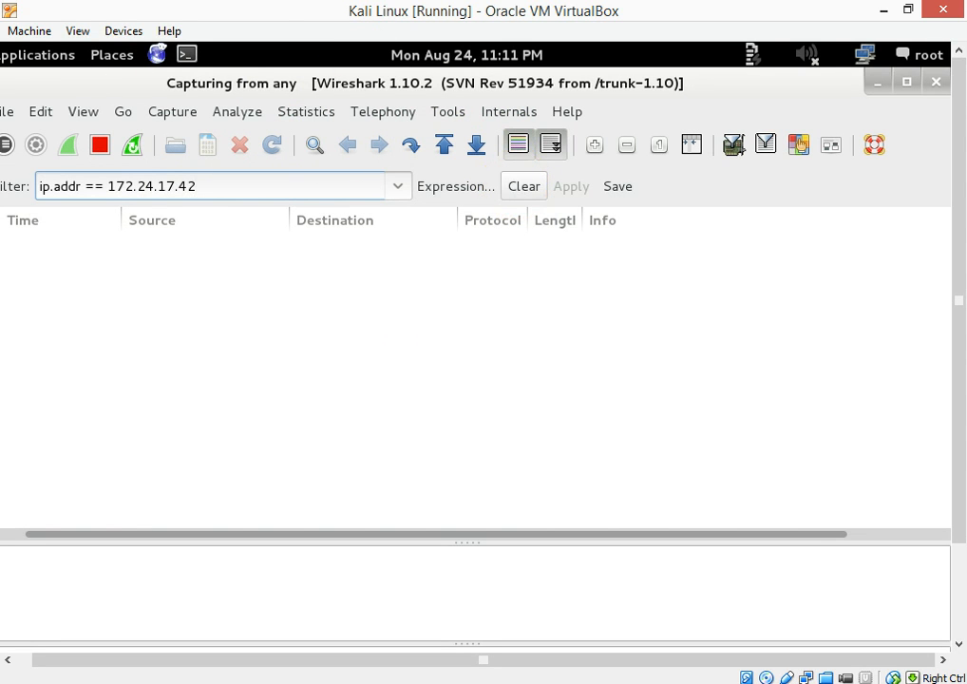
click(517, 188)
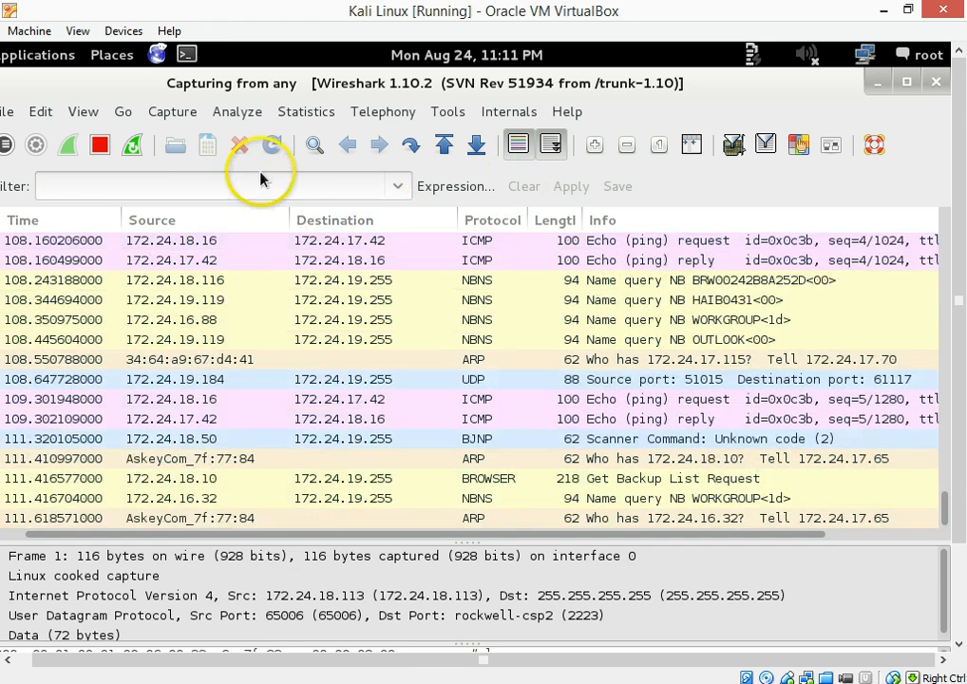
- Filter the captured packets with the display filter ip.addr == 172.24.17.42
click(254, 185)
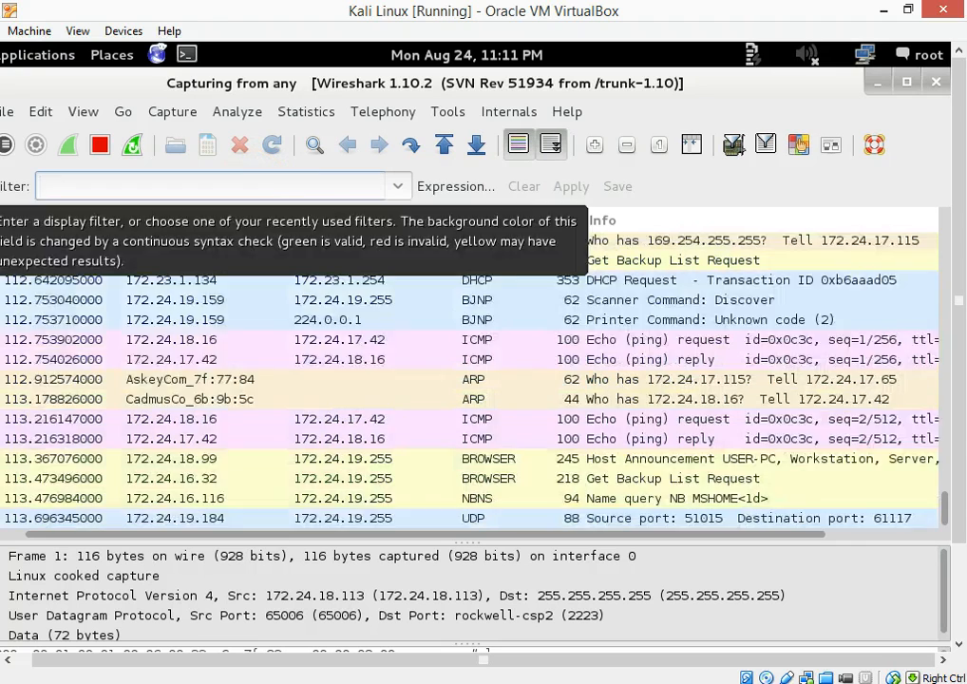
text(ip.addr ===)
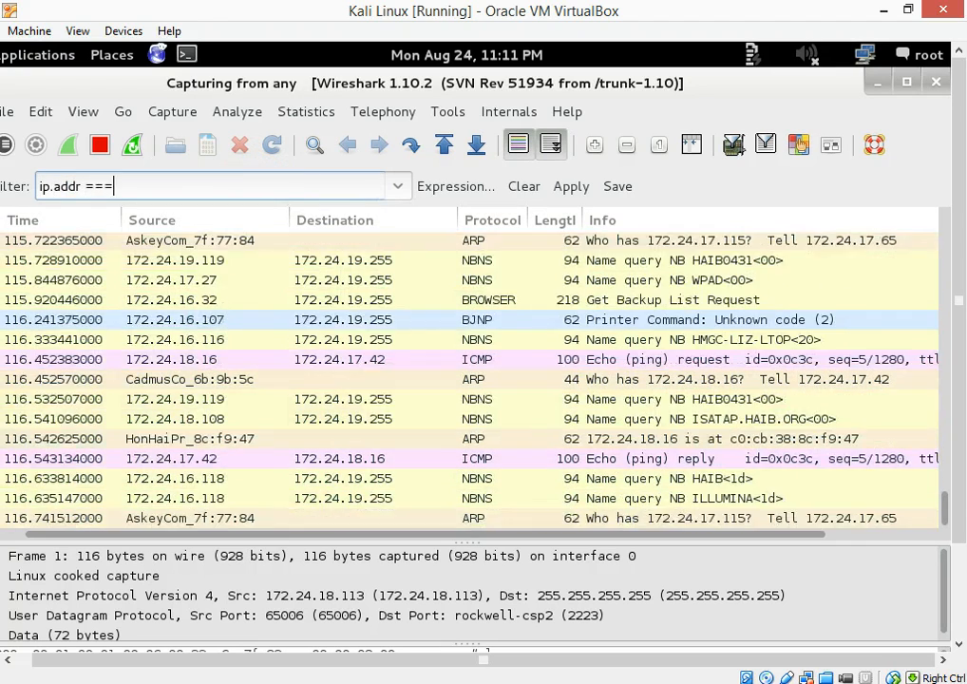
key(BackSpace)
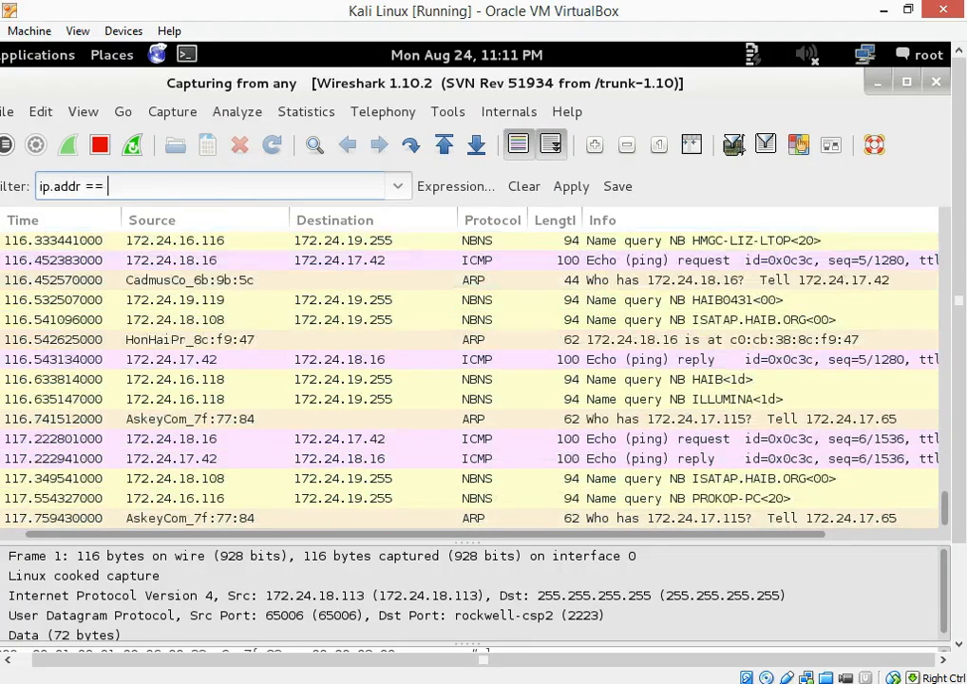
text(172.)
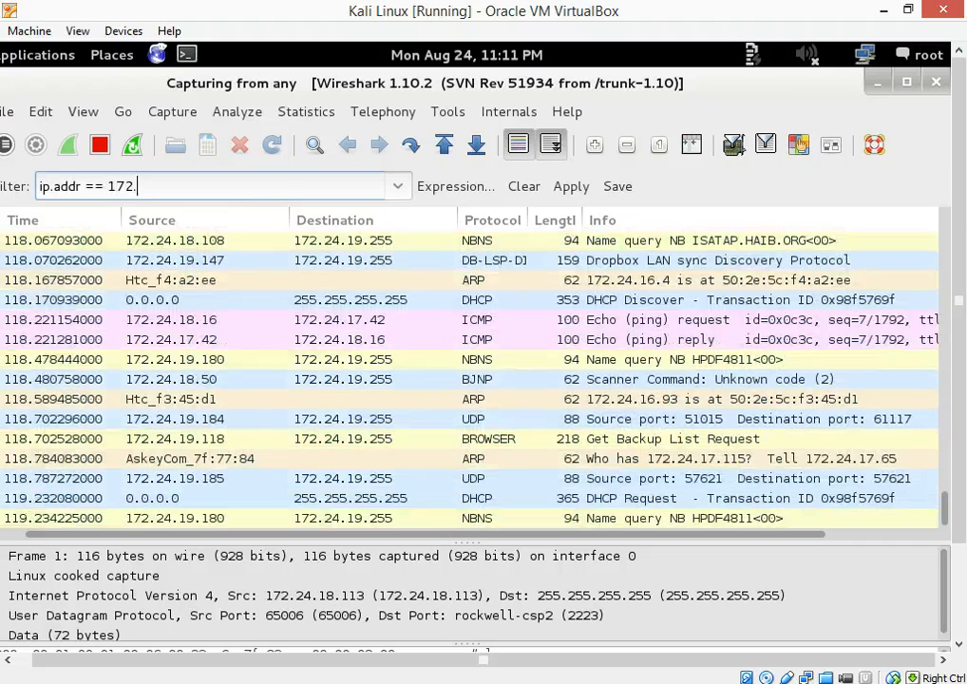
text(24.17)
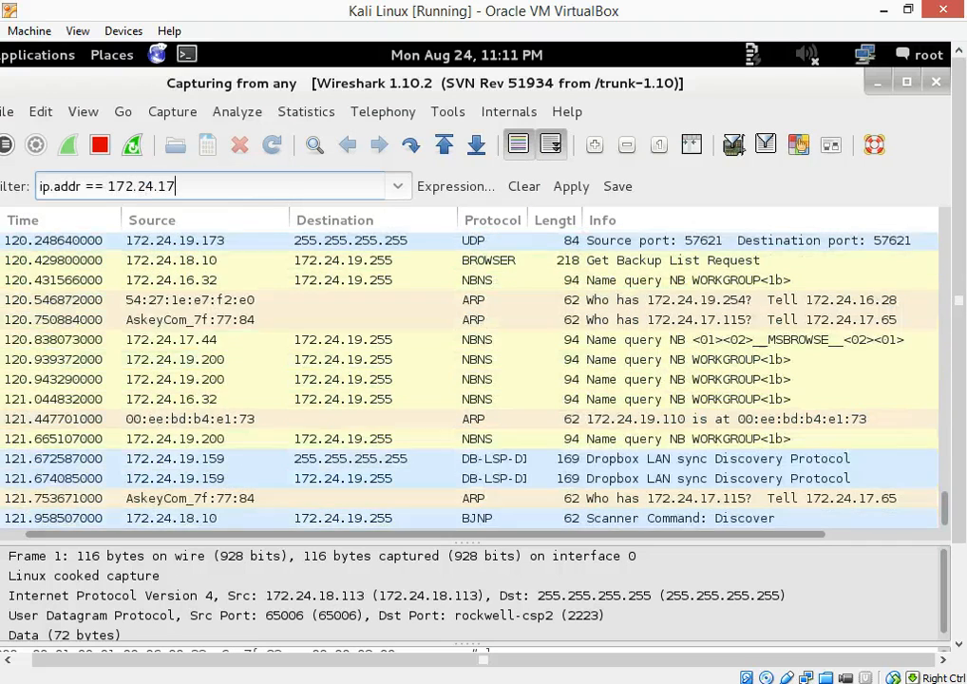
text(.42)
key(Return)
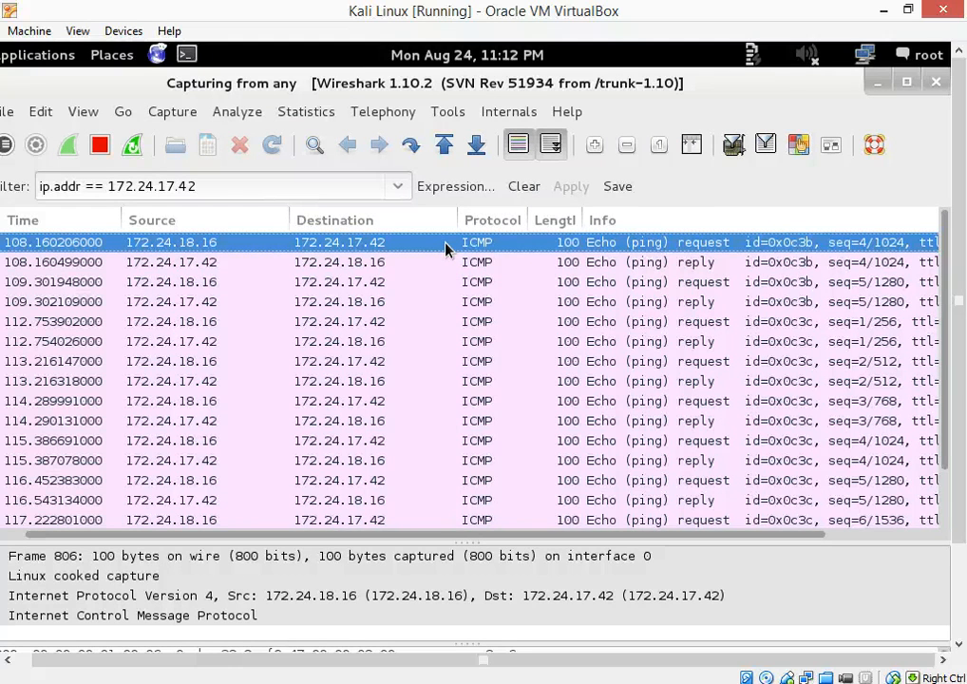
right_click(446, 249)
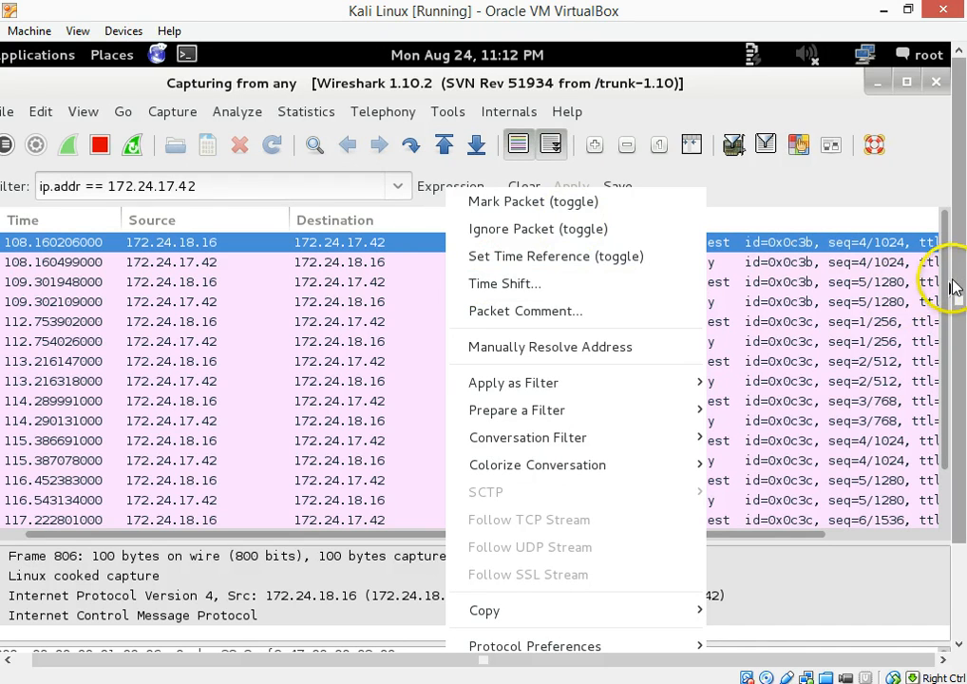
mouse_move(690, 379)
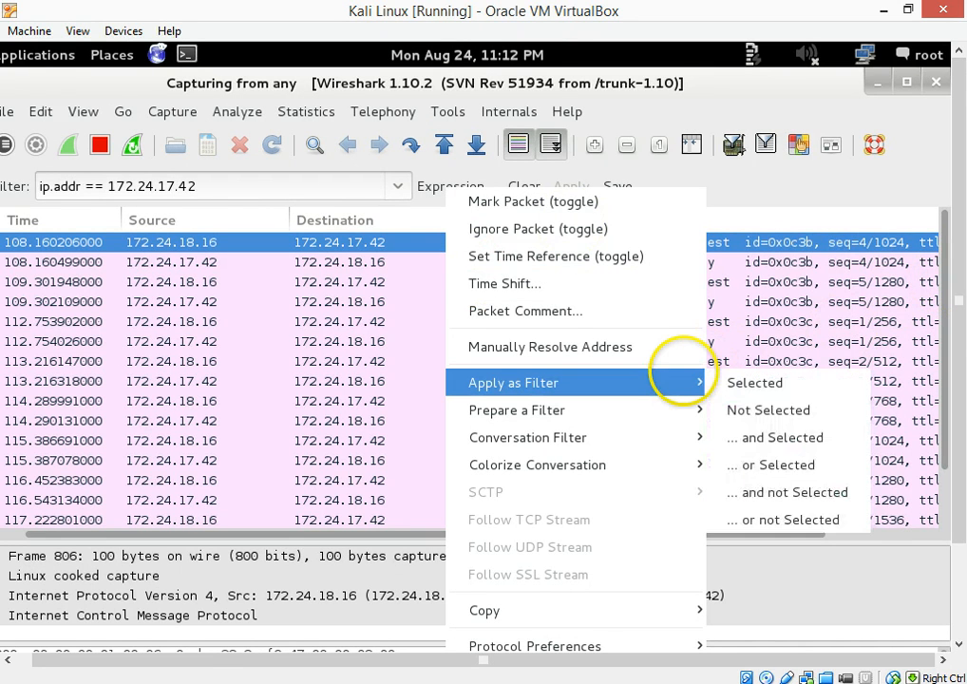
click(822, 273)
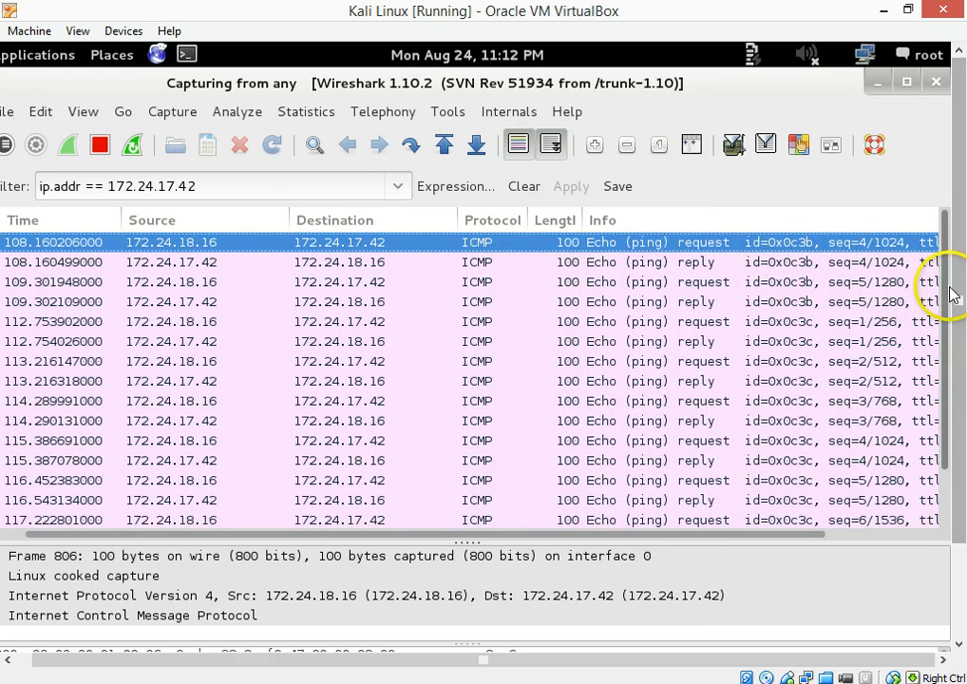
drag(948, 297, 935, 233)
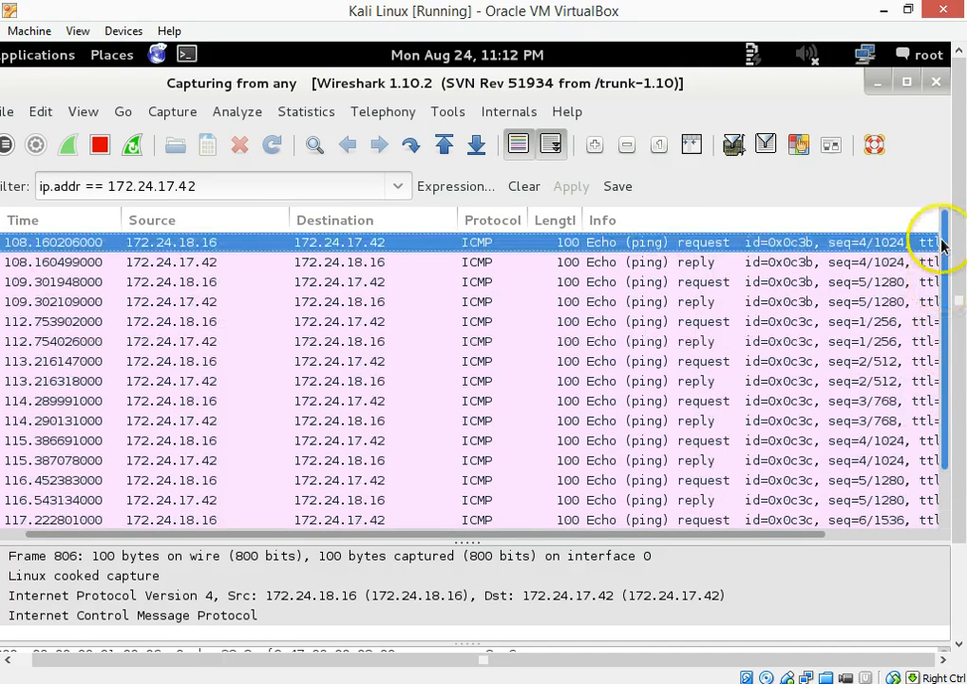
- Set the first ping reply from 172.24.17.42 as a time reference in the packet list
click(367, 260)
key(ctrl+t)
- Open the first ping request from 172.24.18.16 in its own window and enlarge it to show the full protocol details
double_click(376, 243)
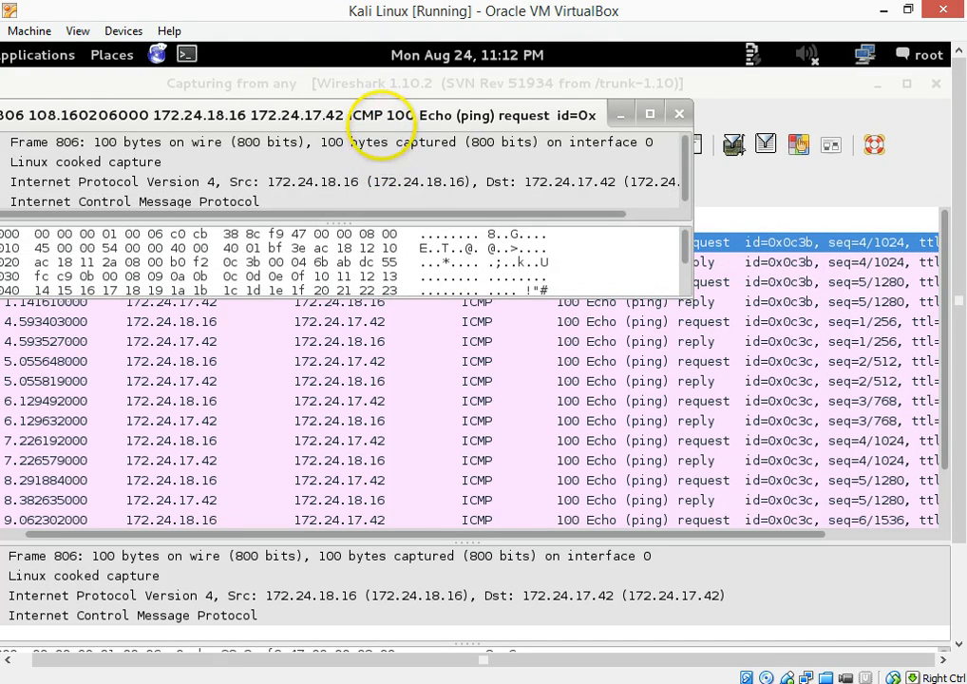
drag(384, 115, 435, 123)
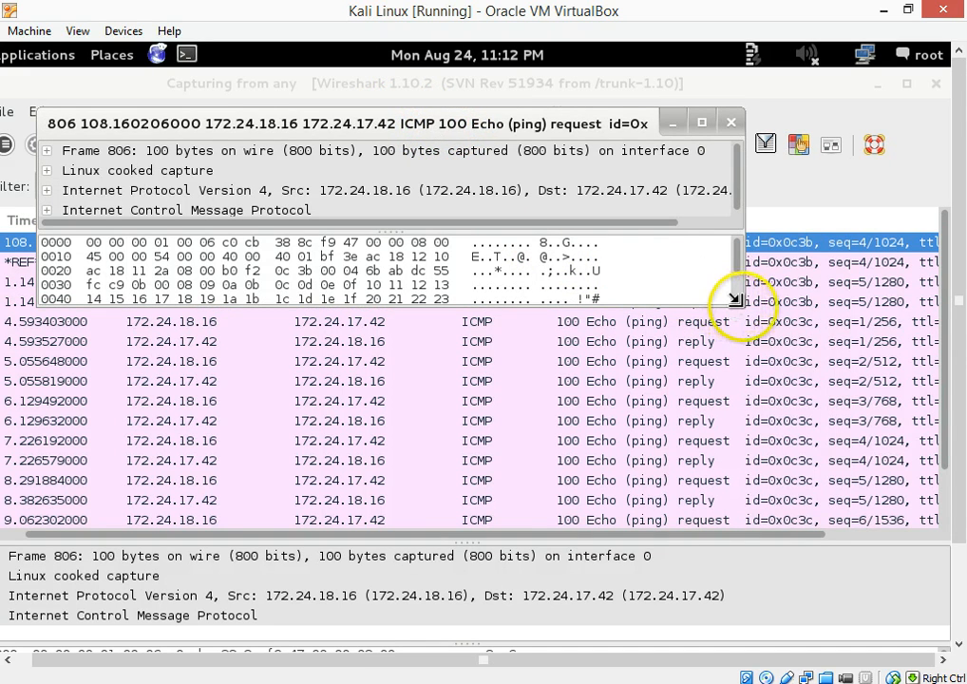
drag(731, 306, 850, 480)
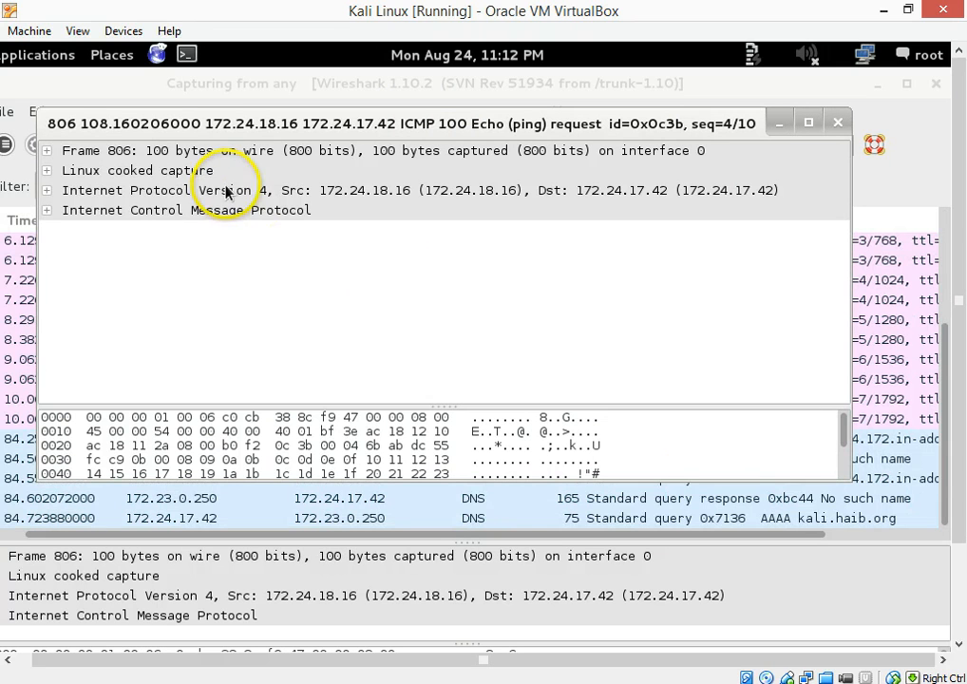
- Examine the protocol layers of the opened ping request, expand its Internet Control Message Protocol details, and close the packet window
click(190, 210)
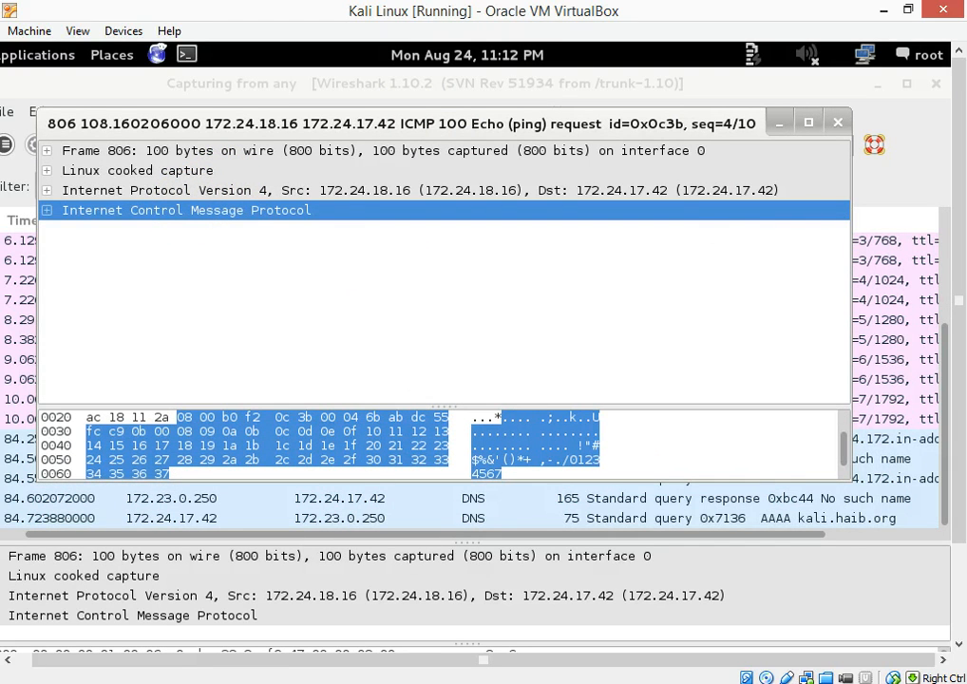
click(153, 171)
click(178, 186)
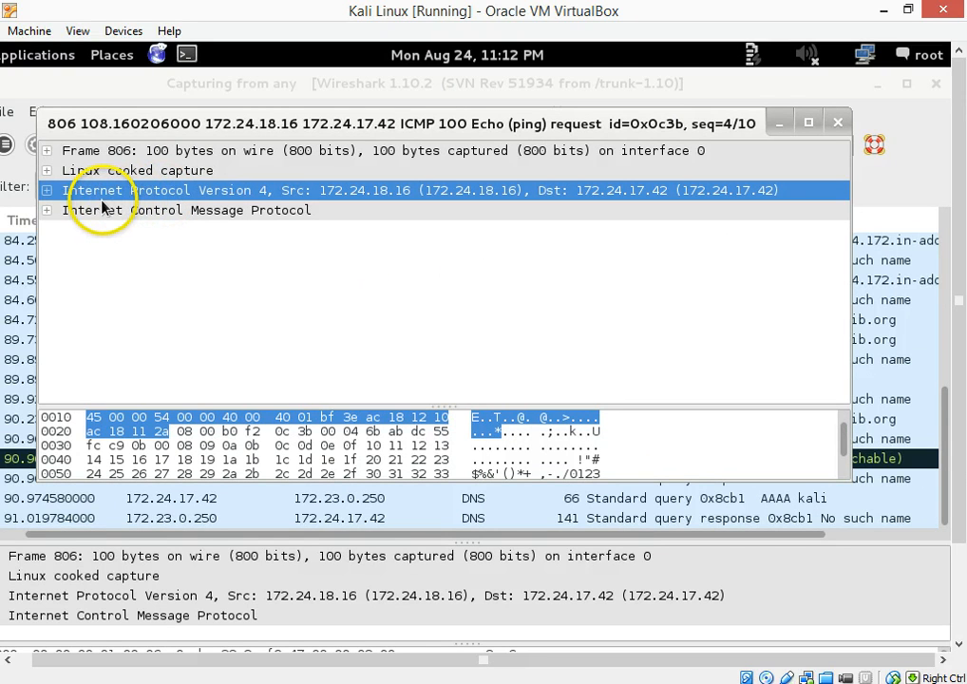
click(46, 210)
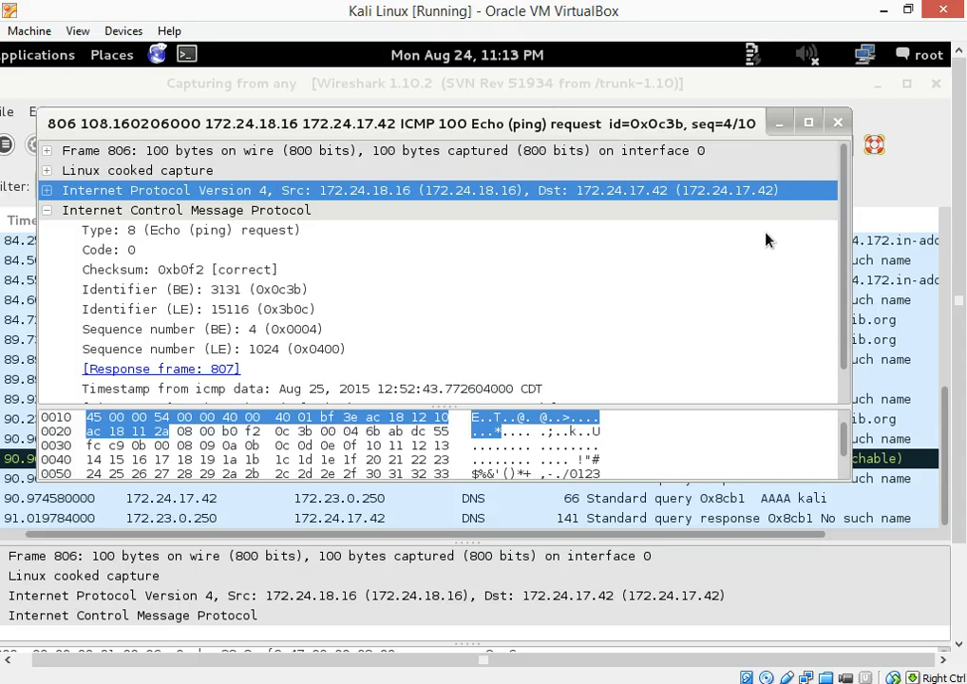
click(838, 120)
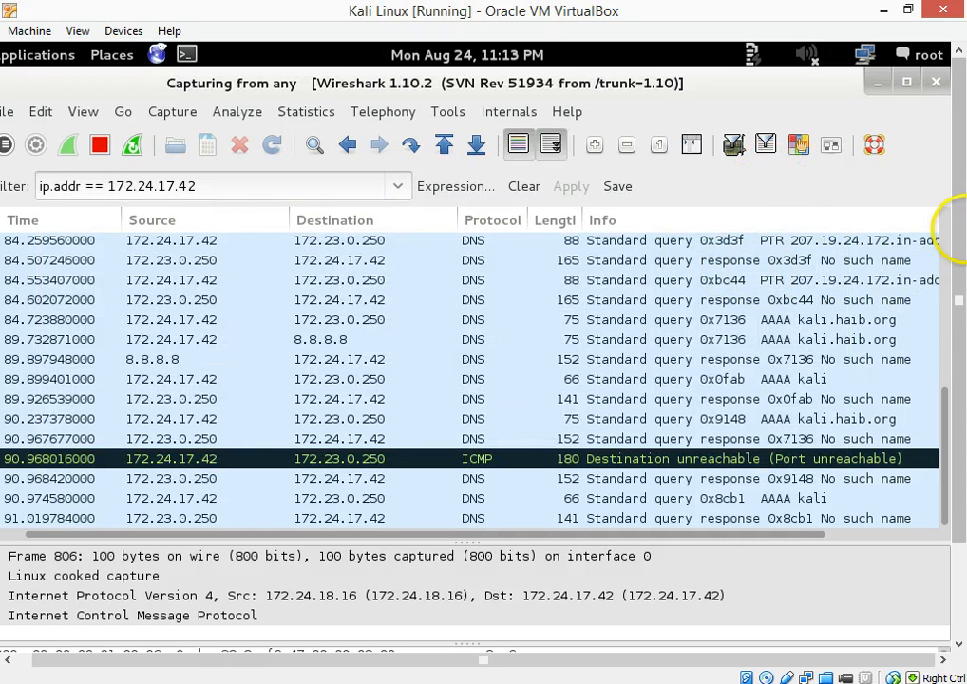
- Open the first ping reply from 172.24.17.42 in its own enlarged window, examine its ICMP fields, and close it
click(943, 220)
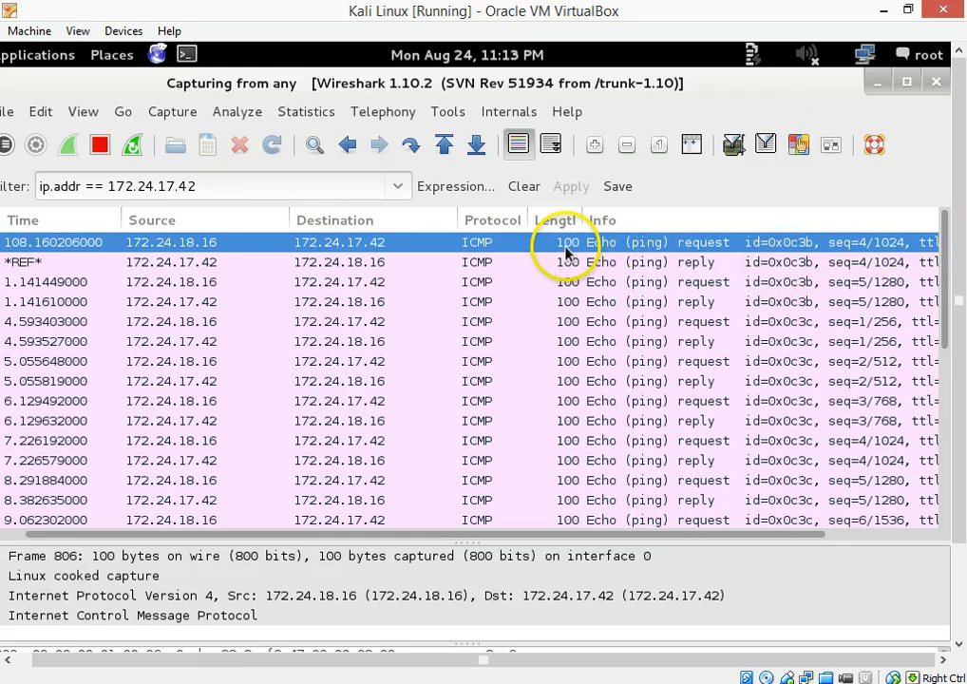
key(Down)
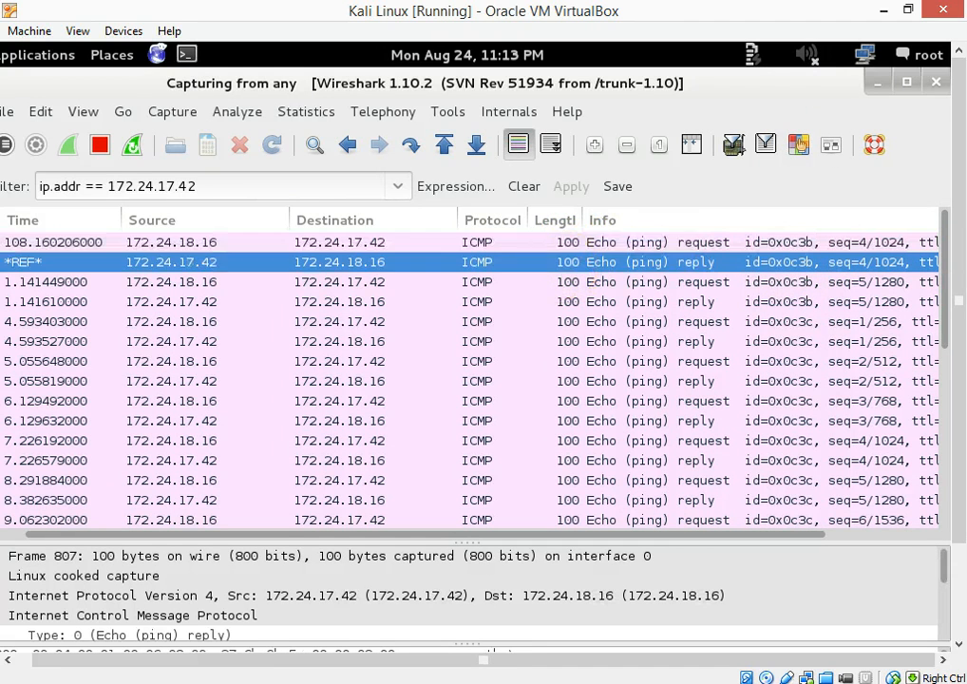
double_click(579, 263)
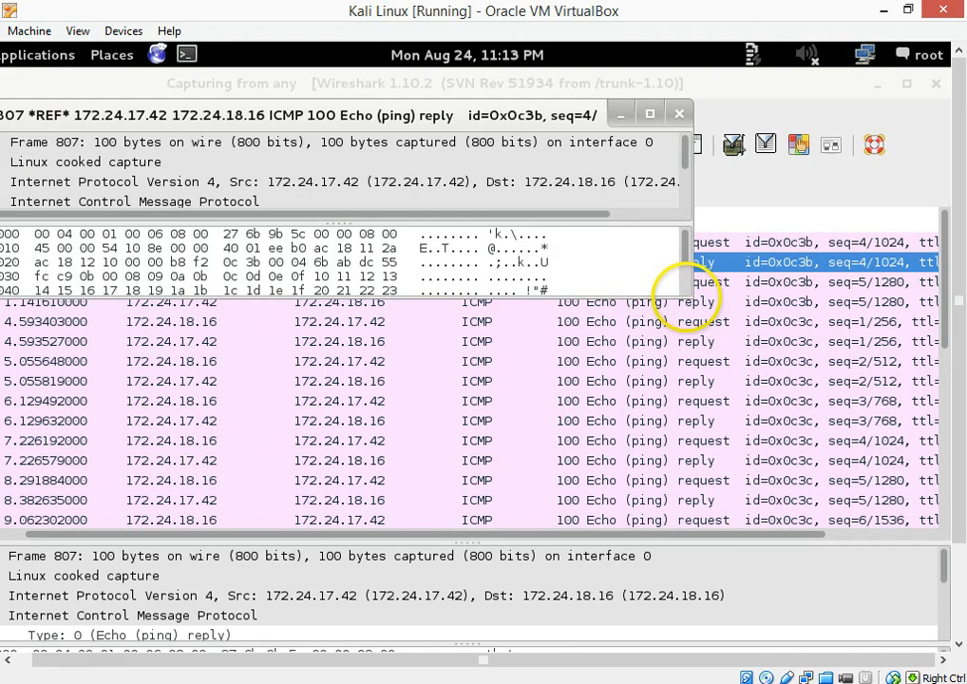
drag(676, 296, 705, 557)
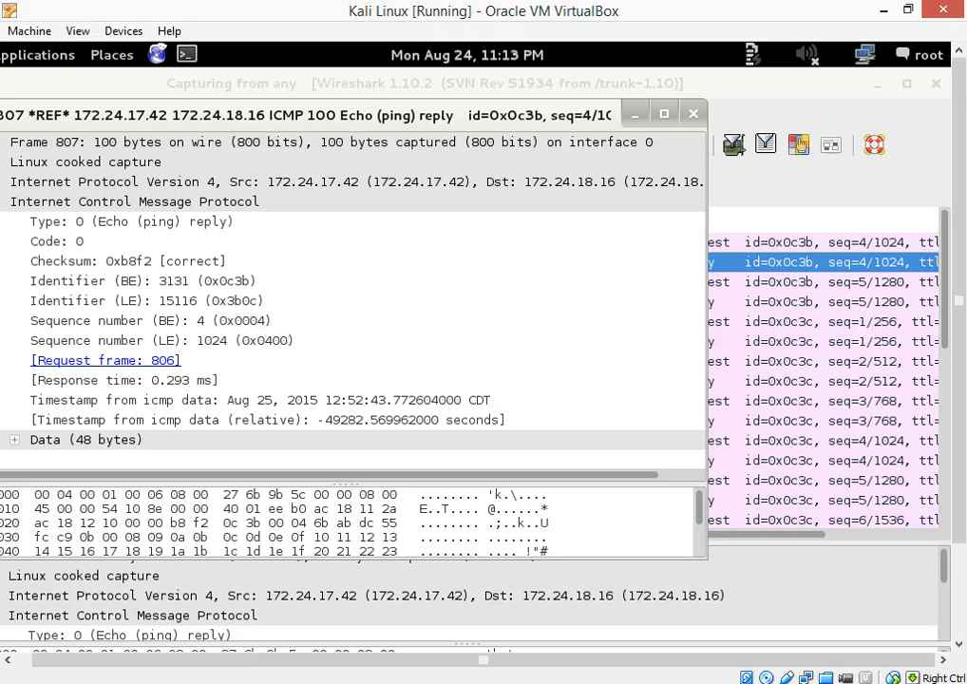
click(692, 115)
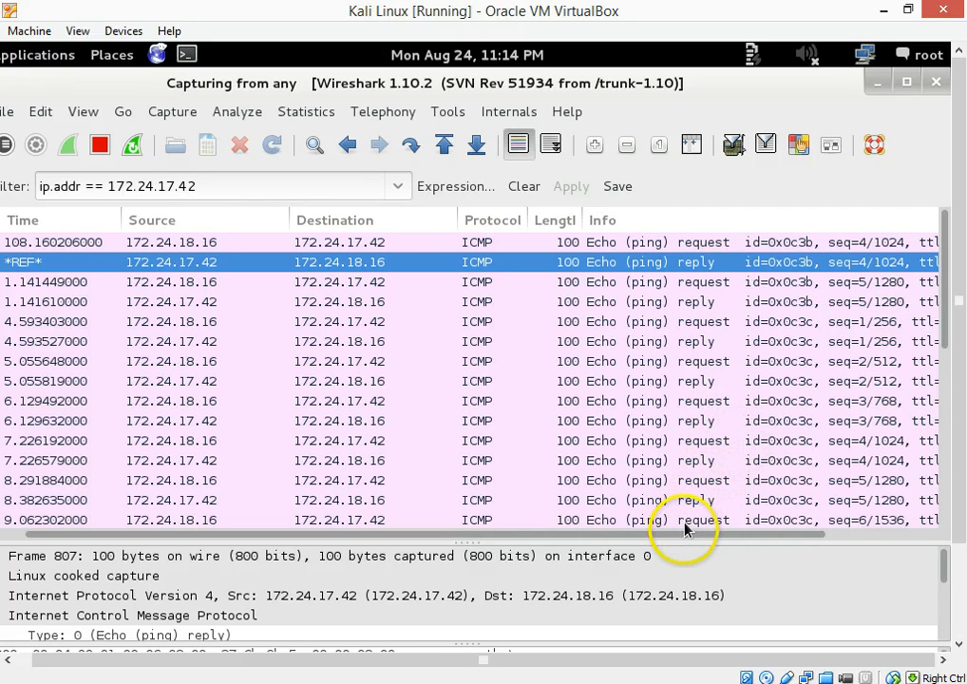
- Browse the filtered packets down to the ICMP Destination unreachable packet from 172.24.17.42 and open it in its own enlarged window
drag(686, 533, 816, 538)
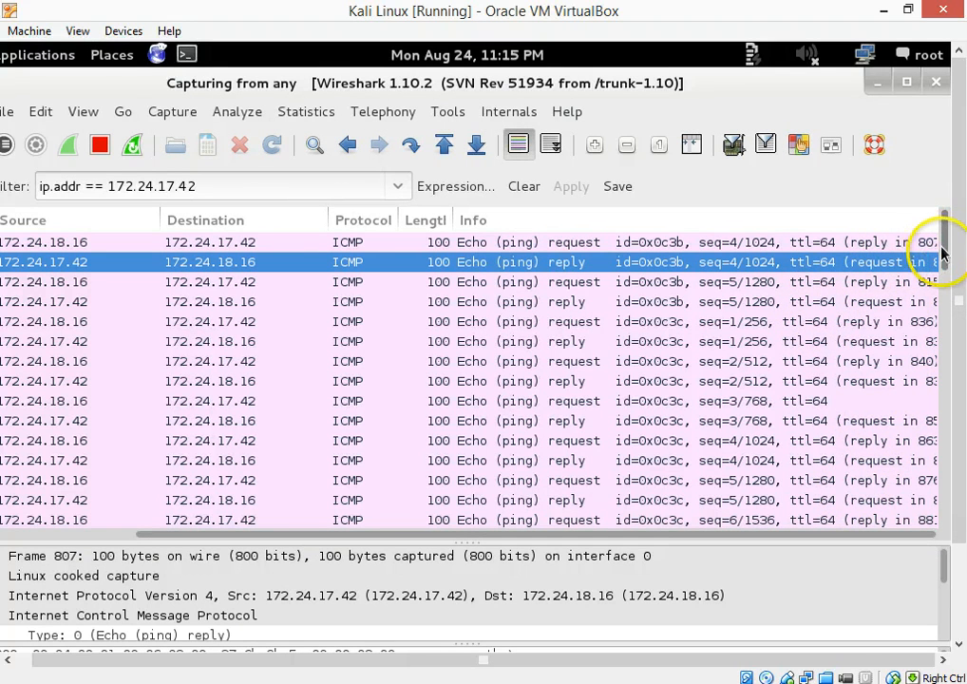
scroll(941, 275, down, 2)
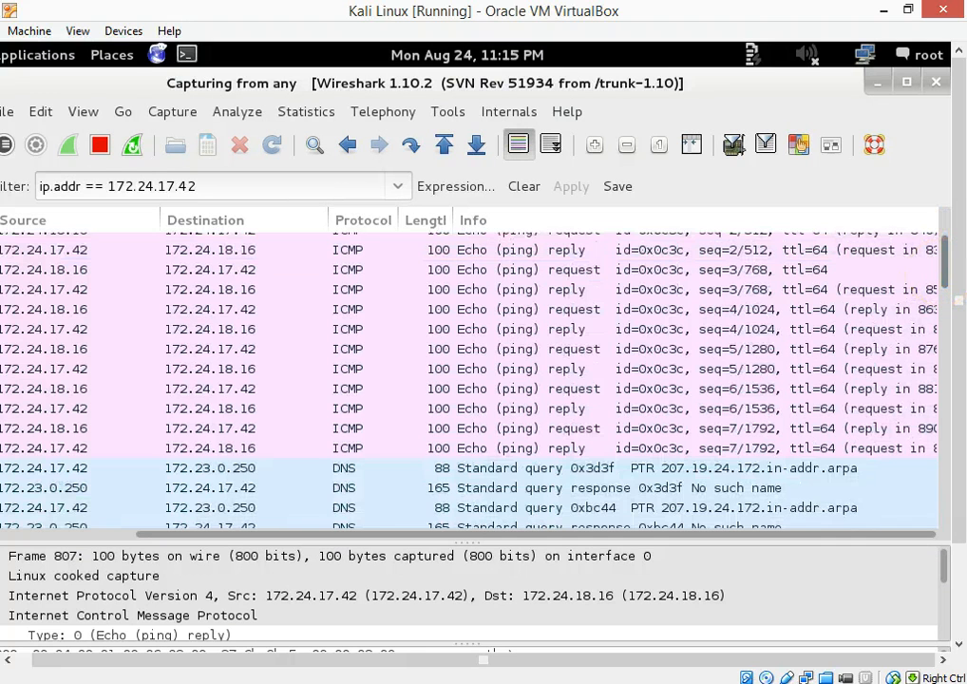
drag(944, 270, 946, 283)
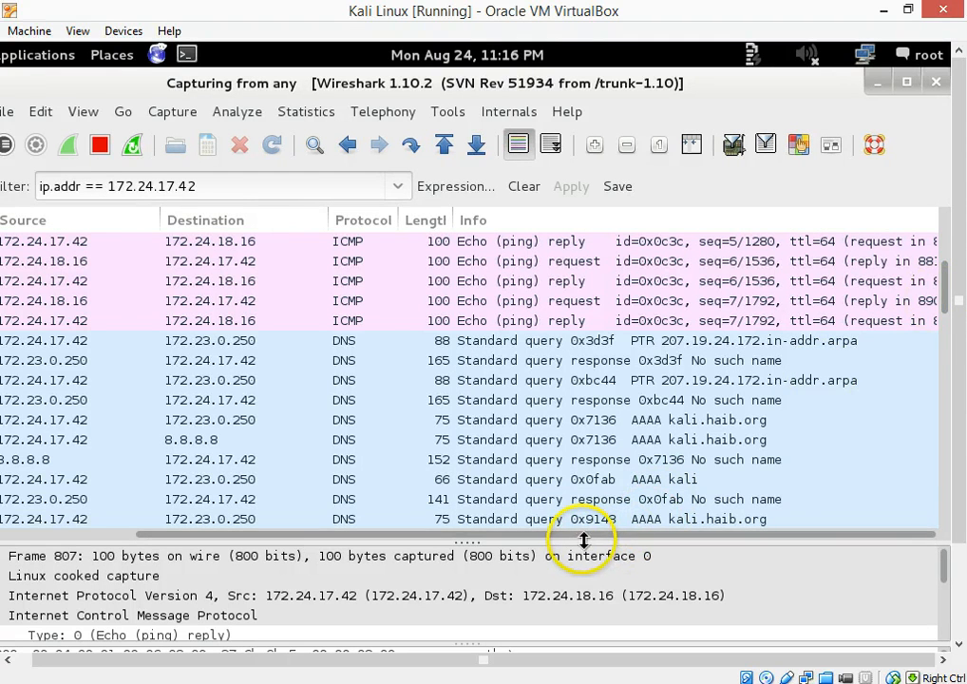
drag(572, 539, 556, 523)
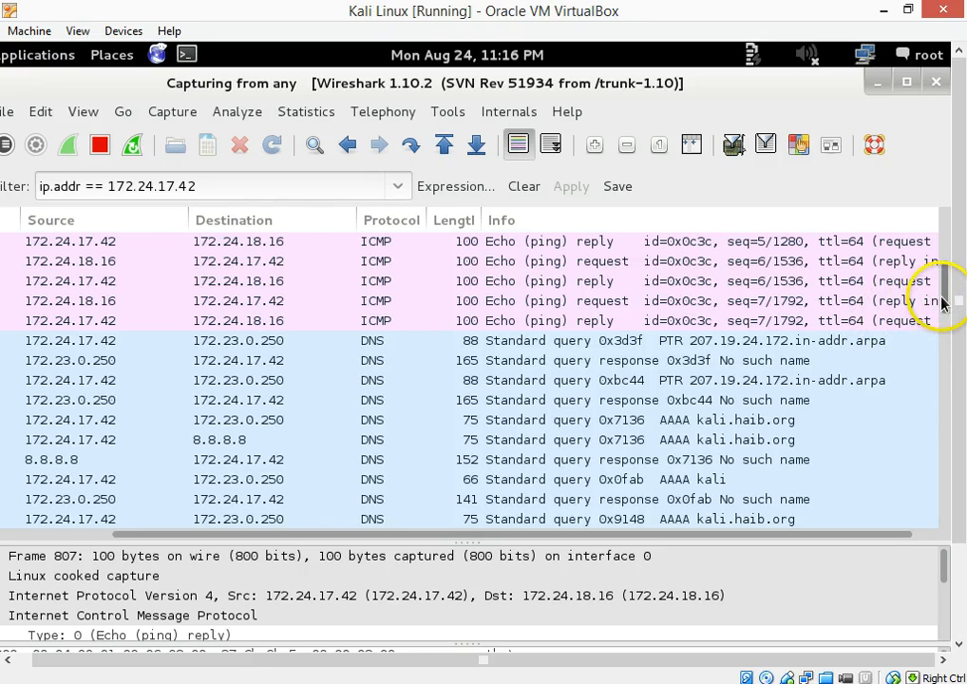
drag(943, 304, 942, 342)
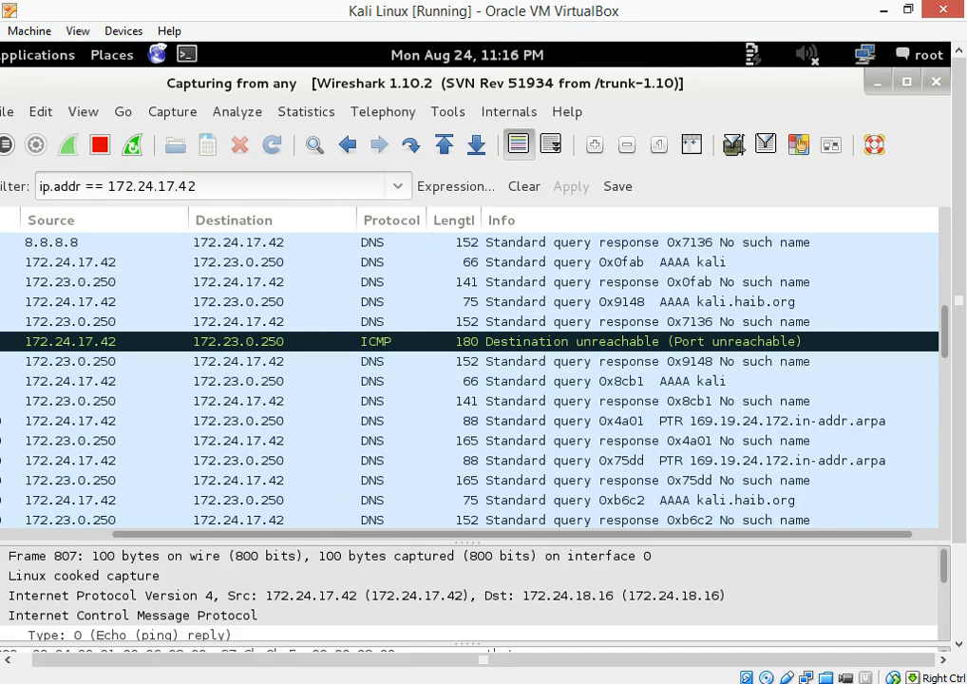
double_click(431, 360)
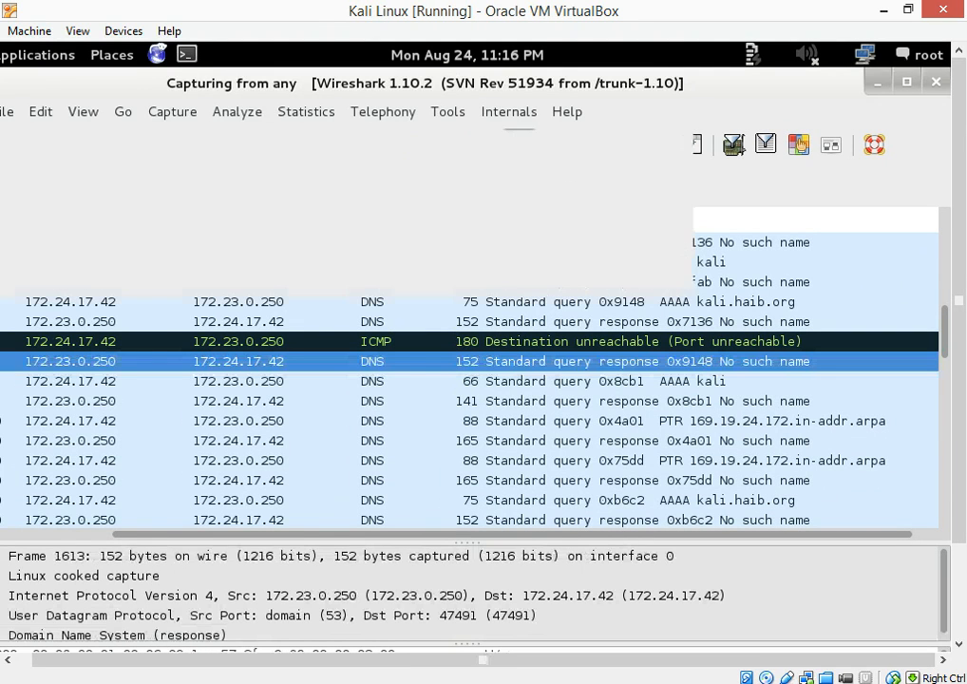
double_click(433, 344)
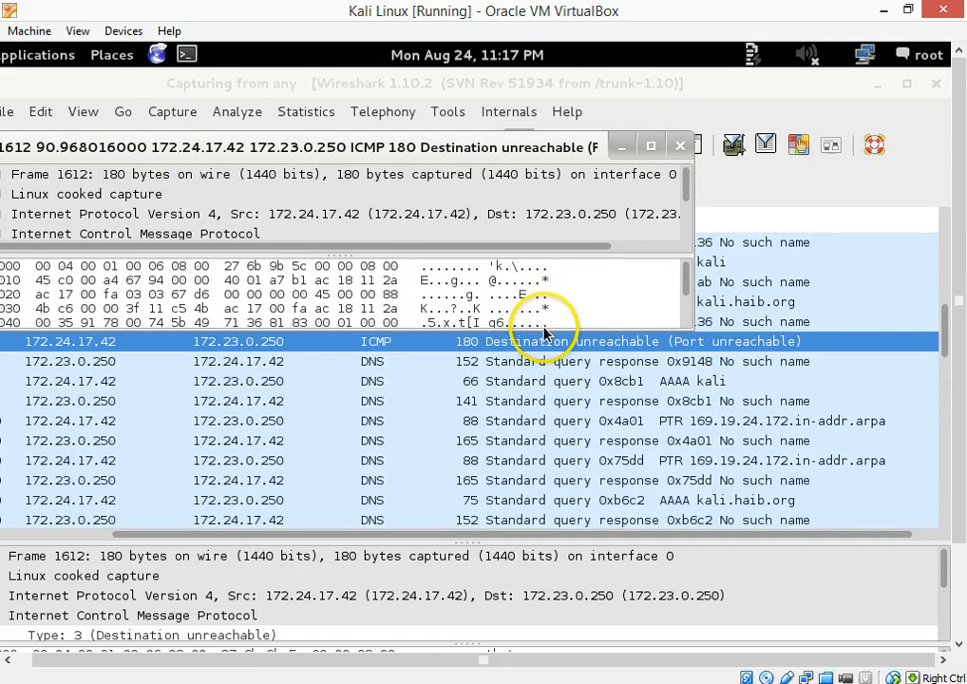
drag(546, 329, 527, 562)
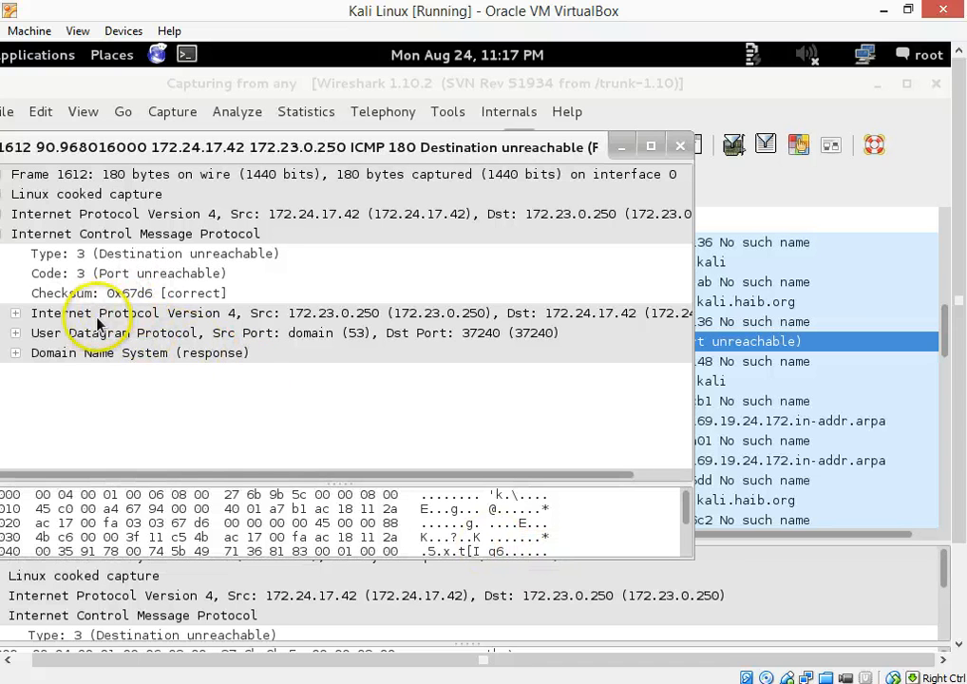
- Expand the embedded IPv4, User Datagram Protocol and Domain Name System details of the Destination unreachable packet, examine them, and close its window
click(15, 313)
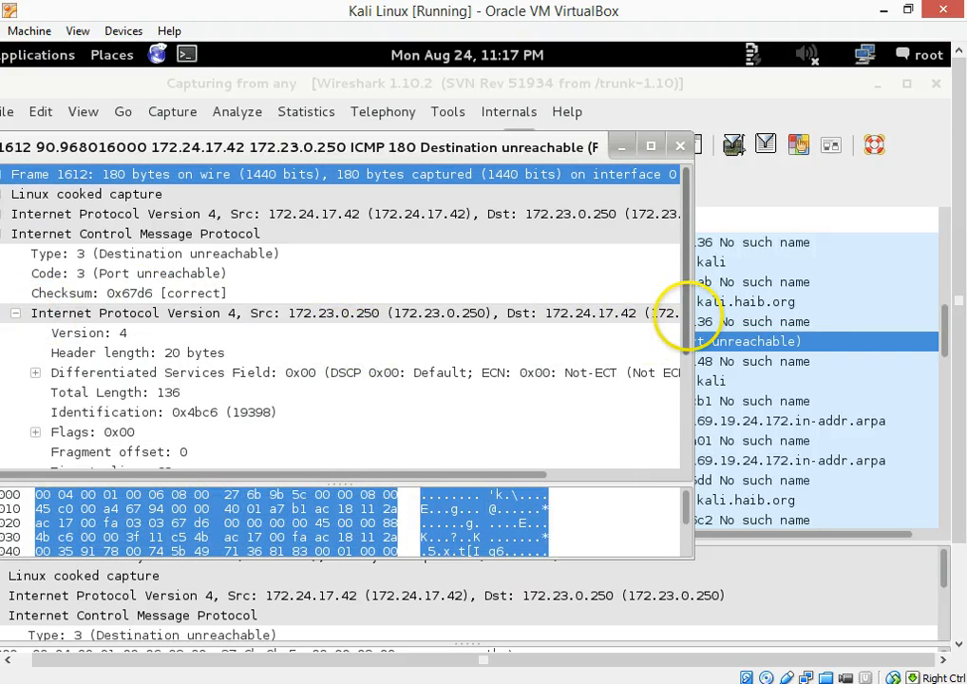
drag(686, 322, 683, 447)
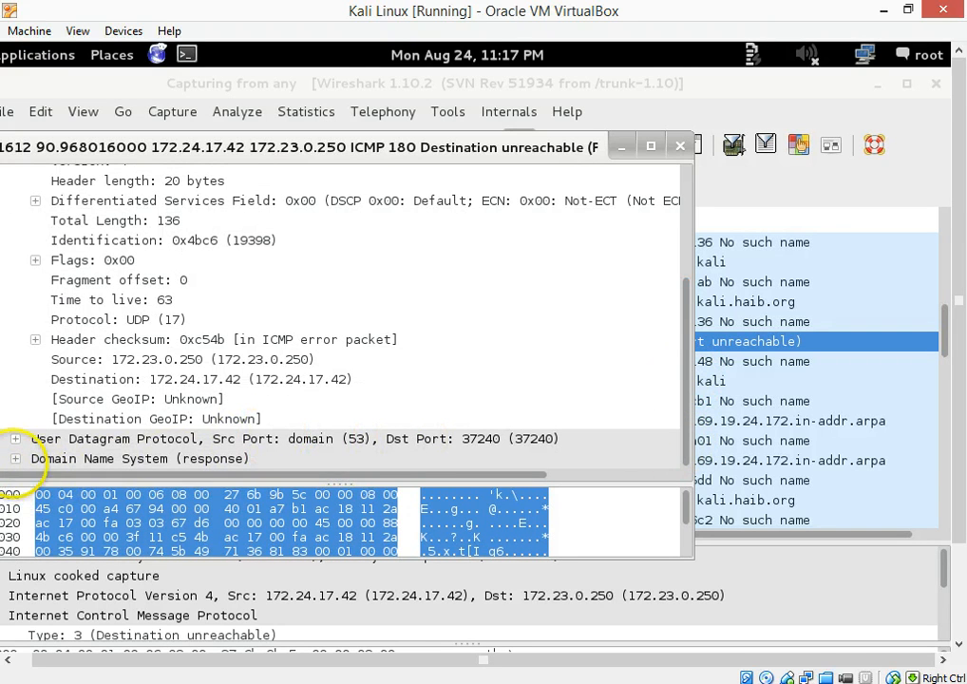
click(16, 441)
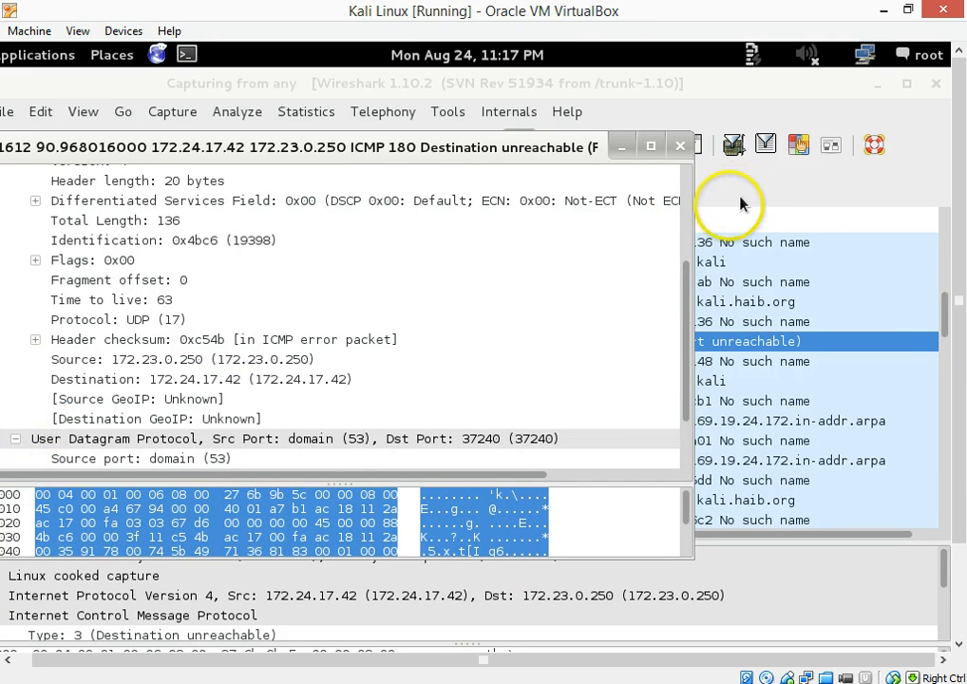
drag(680, 270, 682, 332)
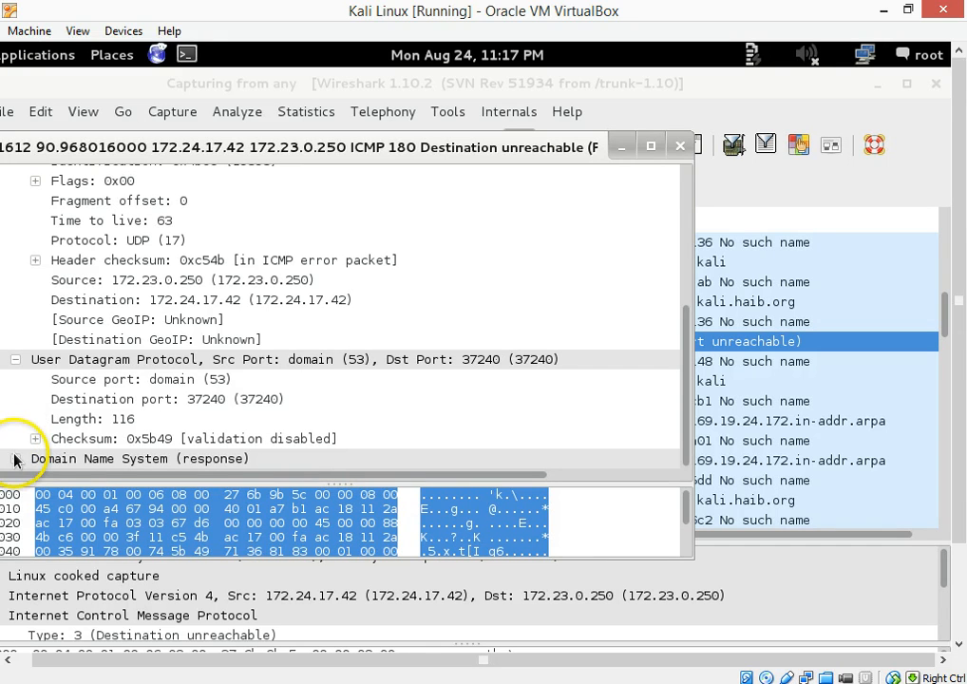
click(14, 459)
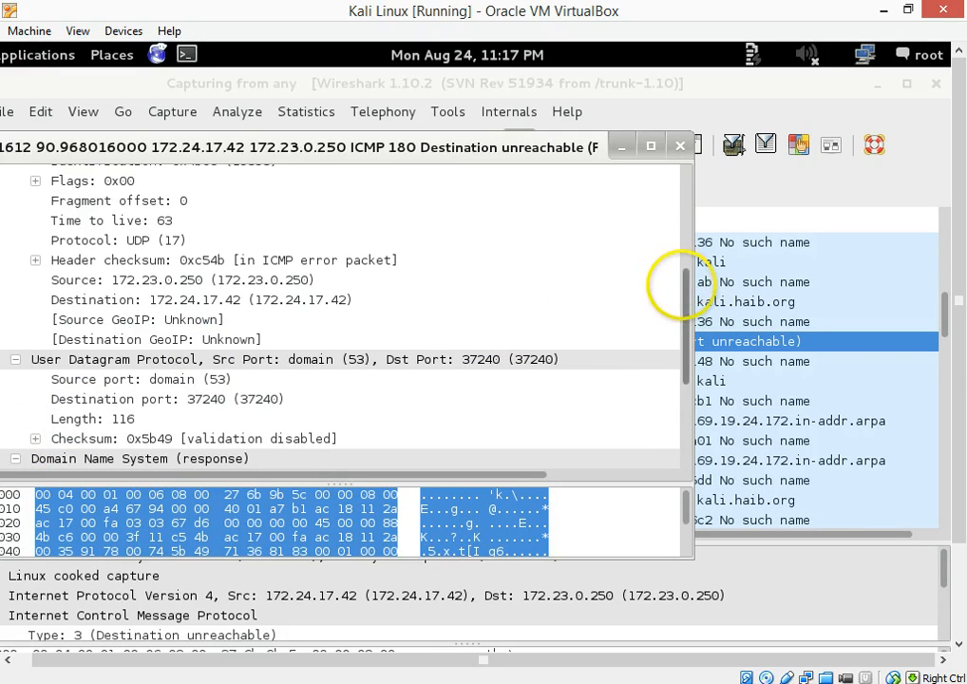
drag(678, 285, 675, 384)
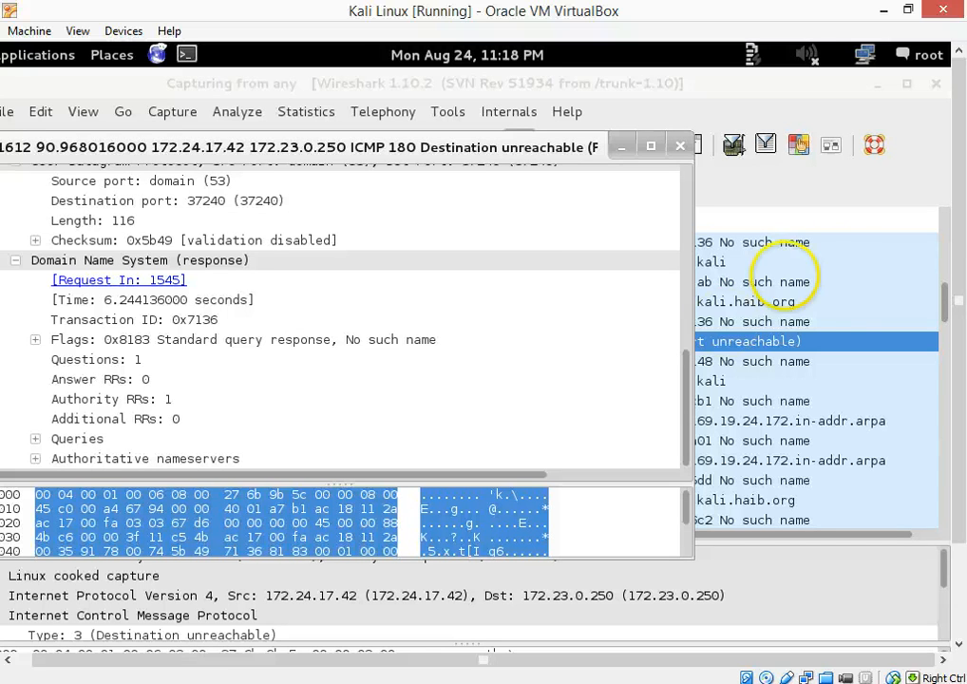
click(680, 147)
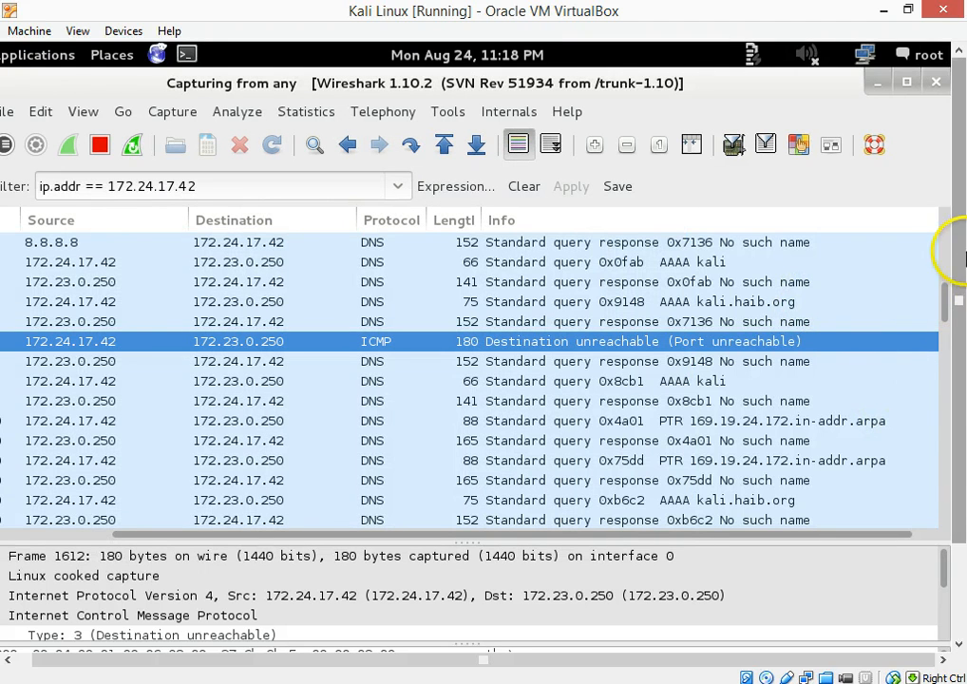
- Dismiss all the Outlook reminders covering the packet list and confirm the dismissal
drag(943, 301, 943, 379)
click(501, 477)
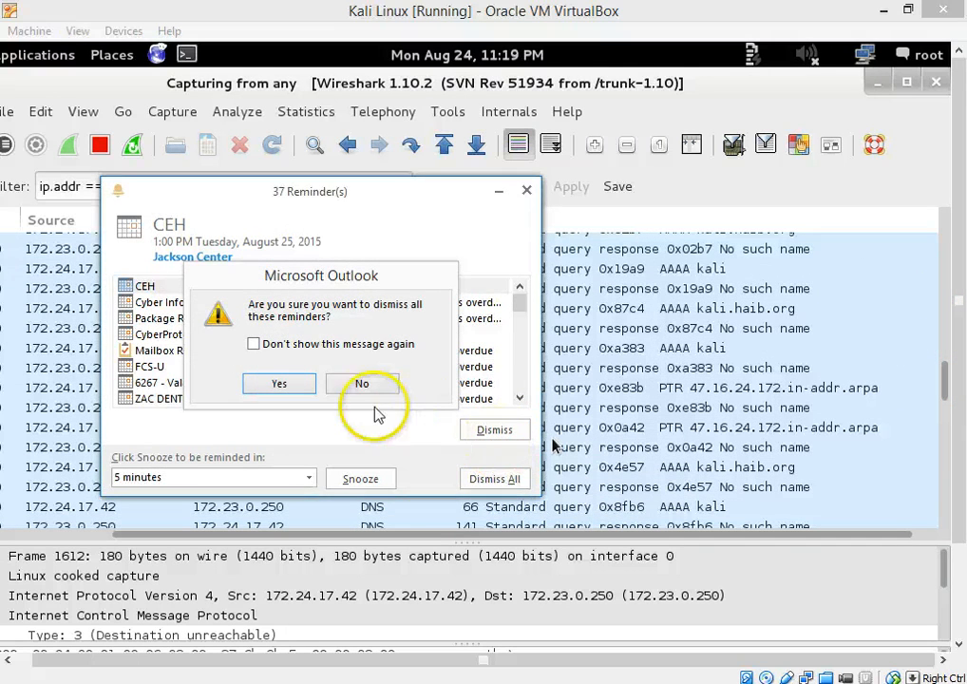
click(280, 384)
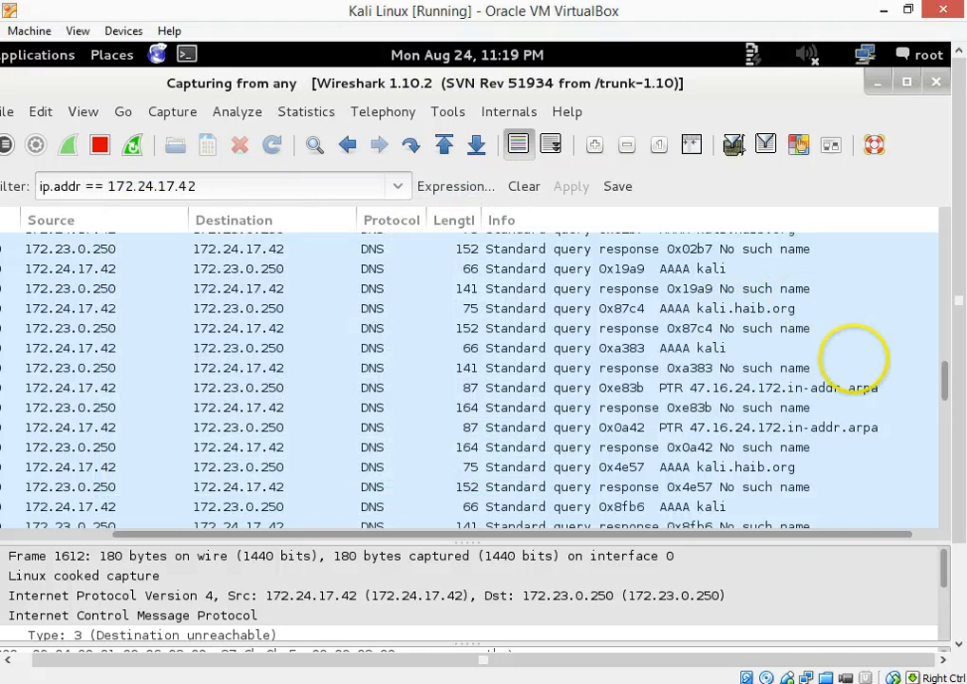
- Go to the end of the filtered packet list, stop the live capture, and minimize the Wireshark window
drag(944, 383, 943, 518)
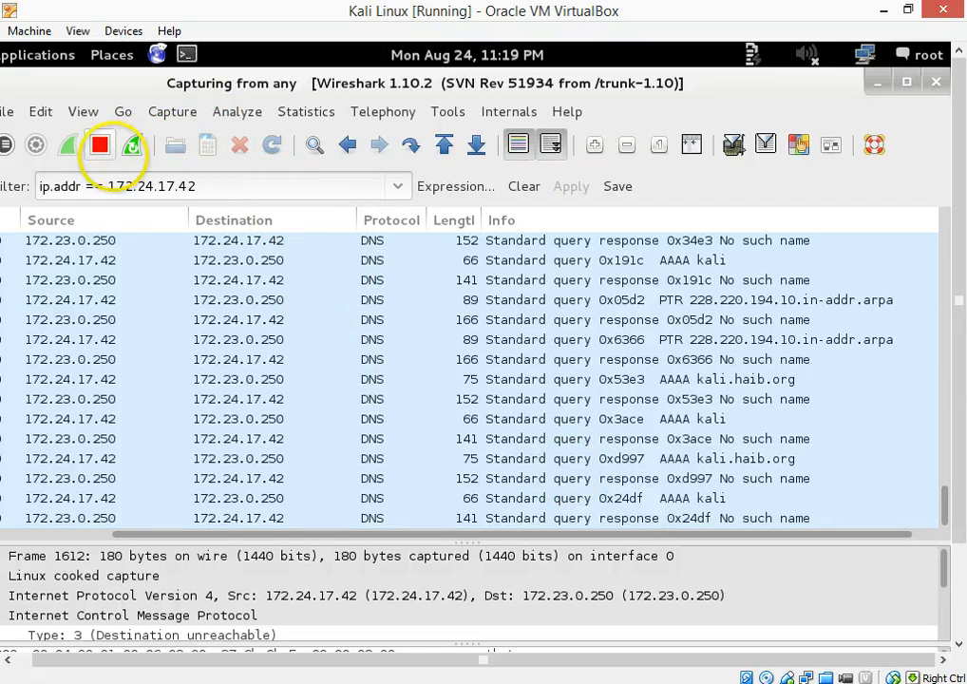
click(100, 146)
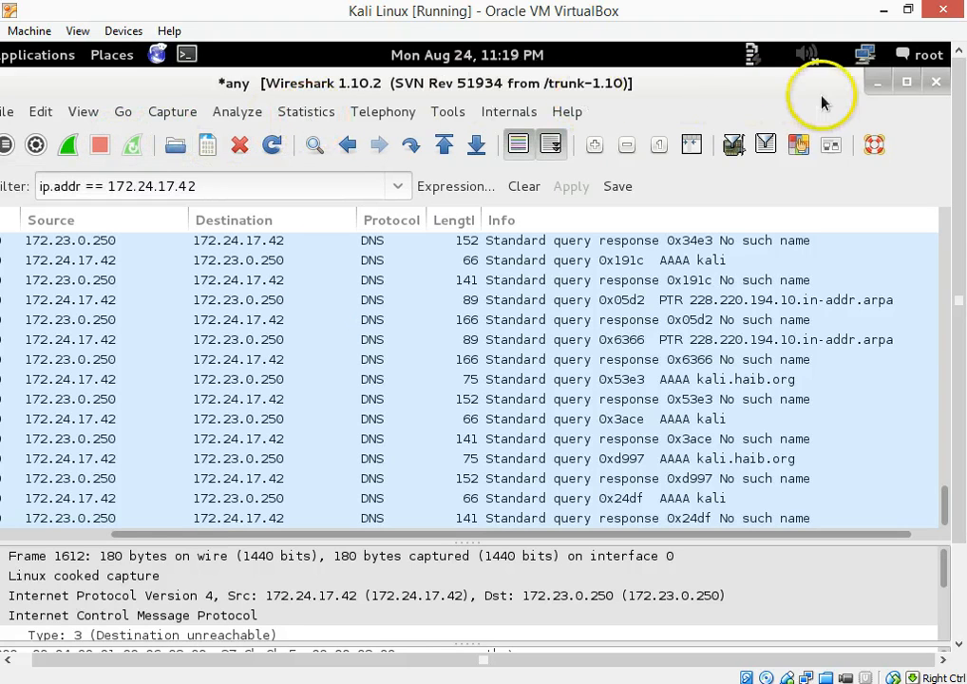
click(873, 87)
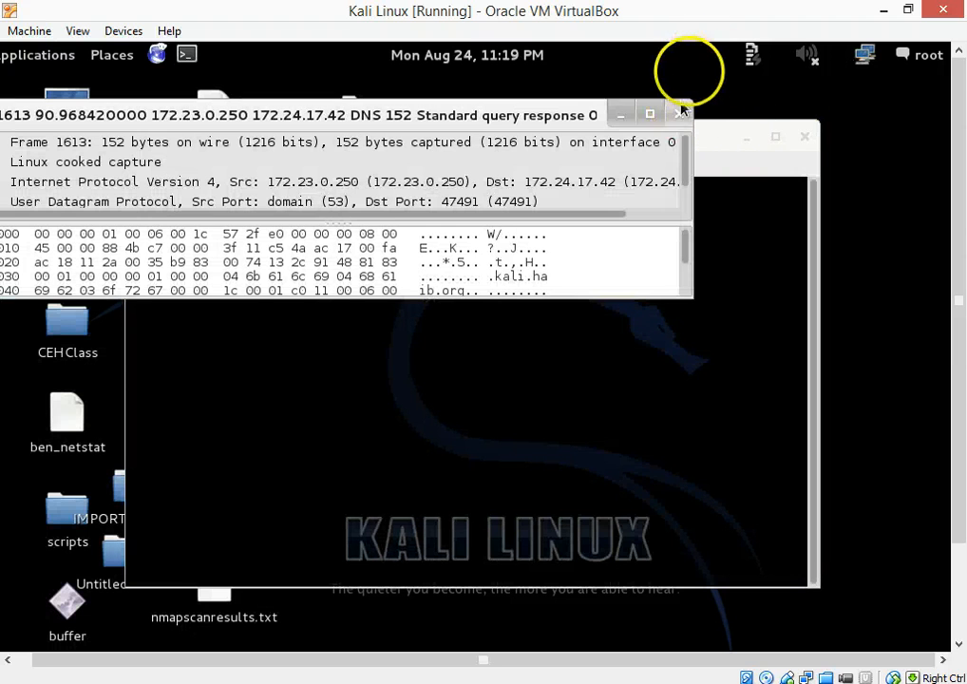
- Close the leftover DNS response packet window and minimize the terminal running sudo wireshark
click(682, 114)
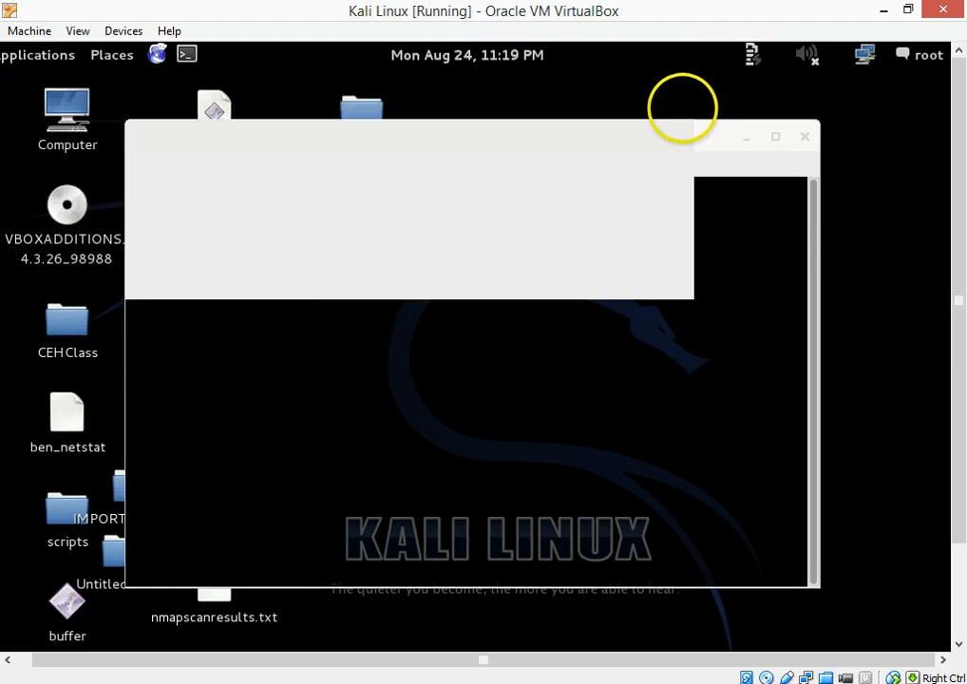
drag(647, 135, 548, 87)
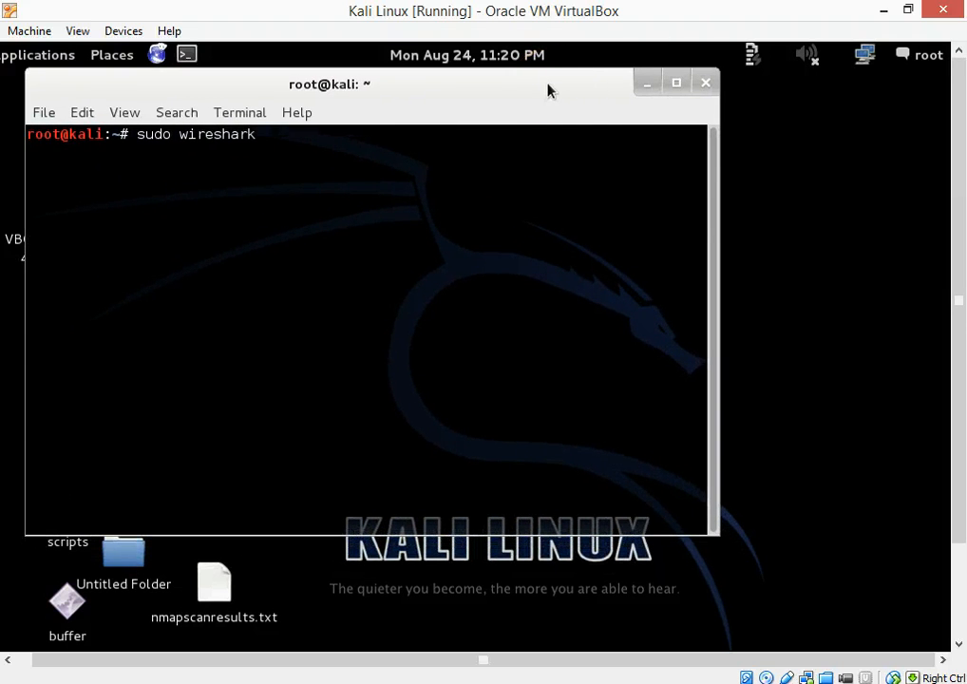
click(638, 87)
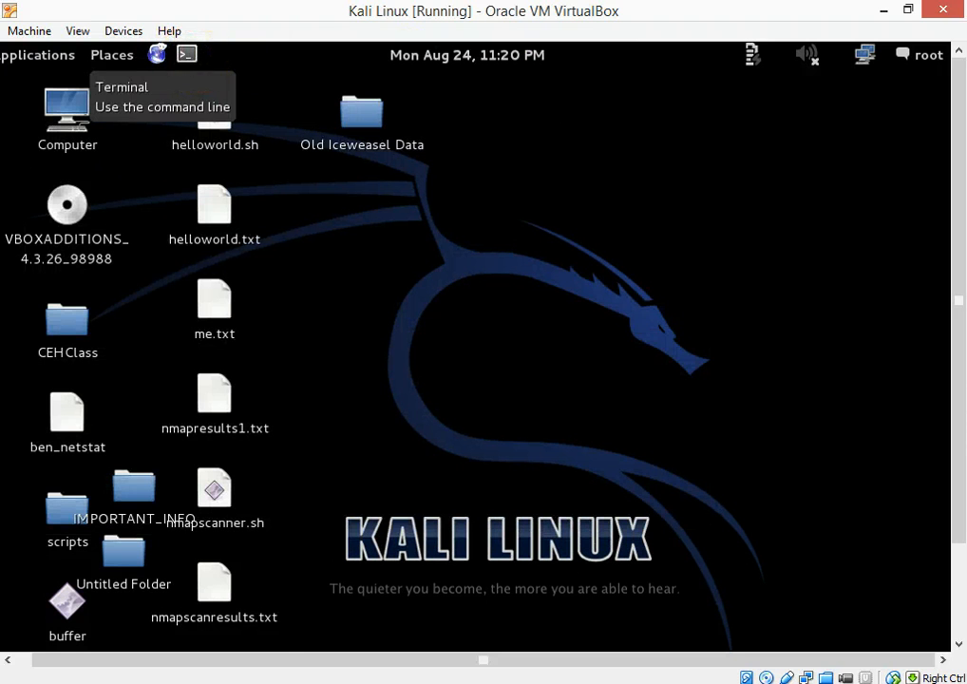
- Launch a new maximized terminal and show the tcpdump usage help by running tcpdump -h
right_click(187, 54)
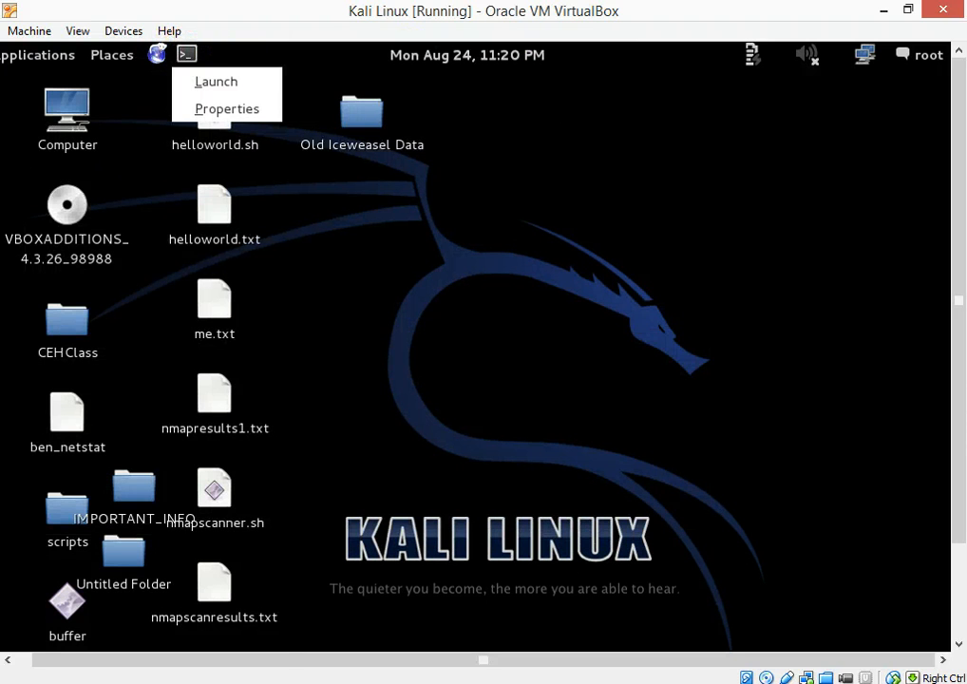
click(202, 78)
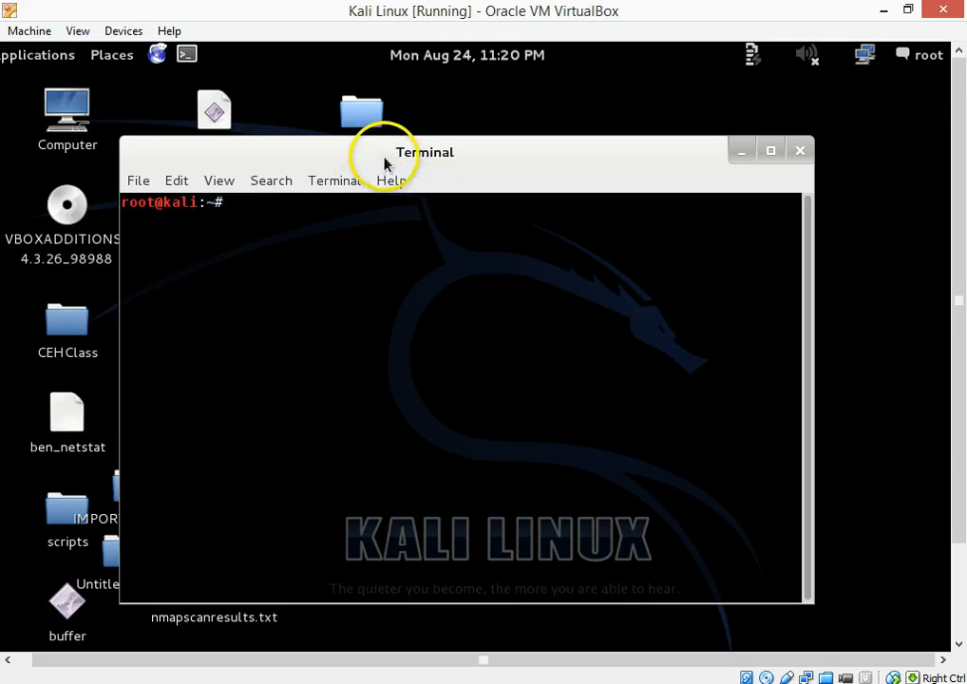
double_click(385, 155)
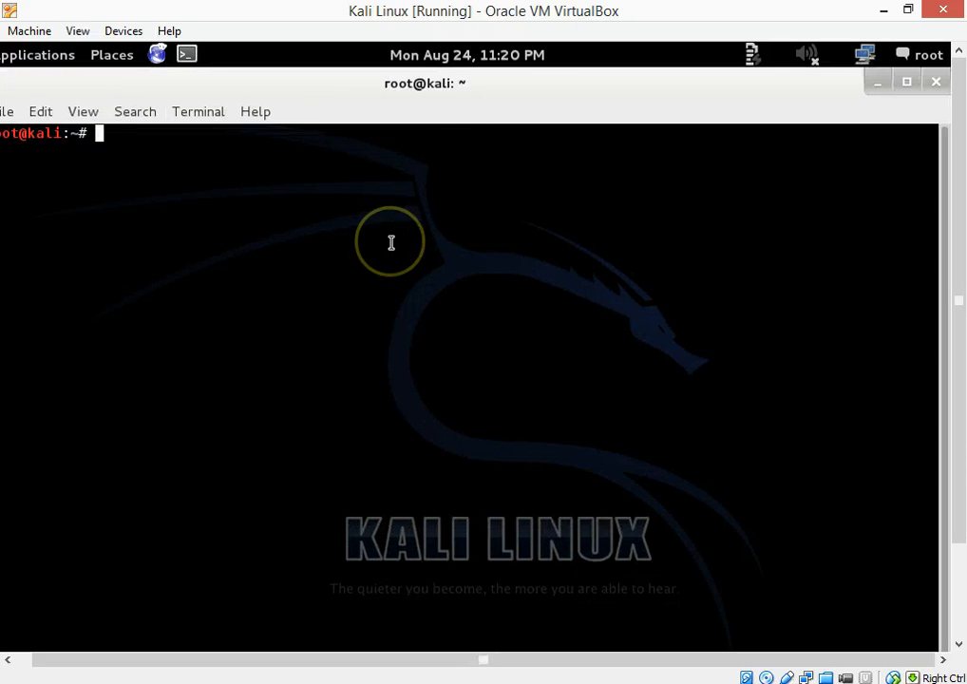
text(tcpdump -)
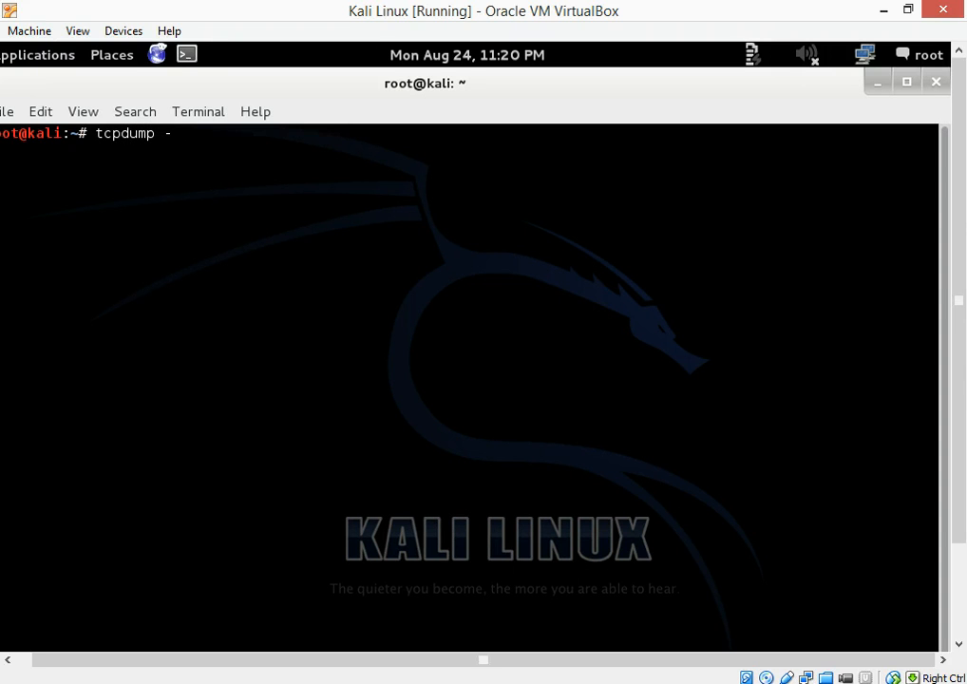
text(h)
key(Return)
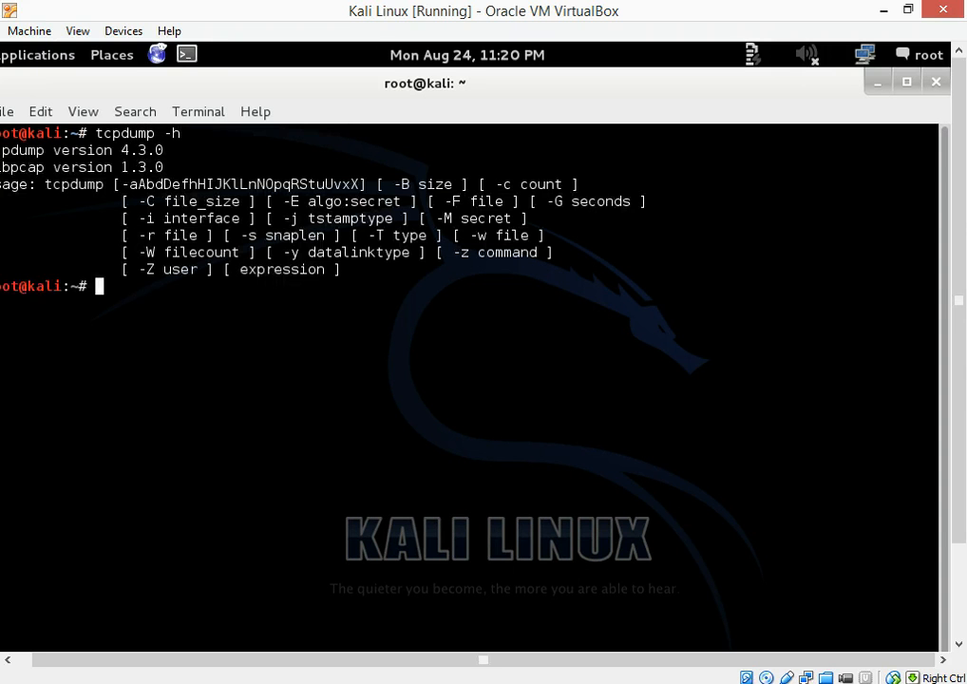